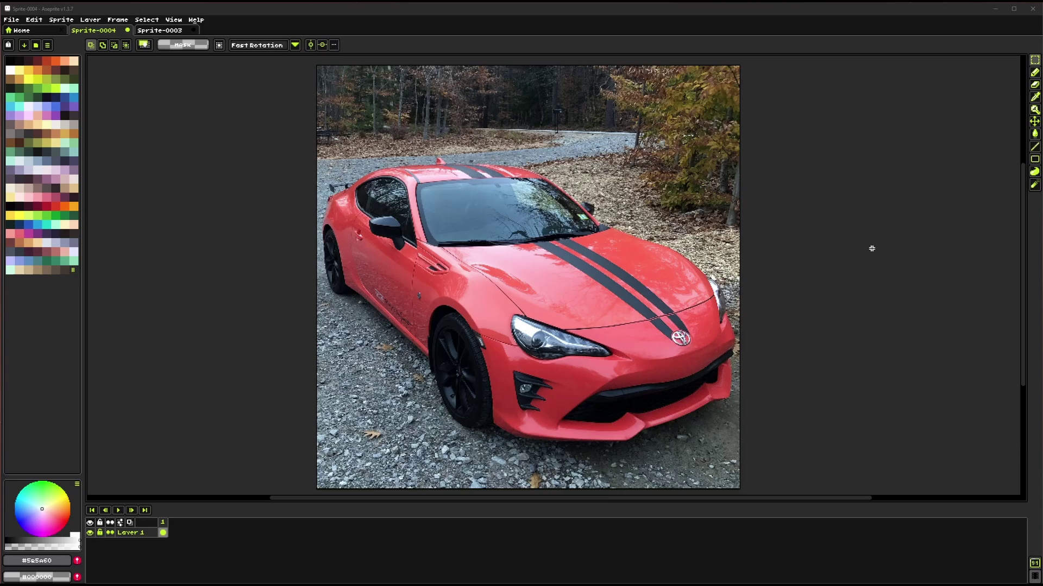
Open Sprite > Remove Background, park the dialog right of the car, and untick 'Remove transparent pixels'.
{"action": "left_click_drag", "start_coordinate": [578, 280], "coordinate": [543, 276]}
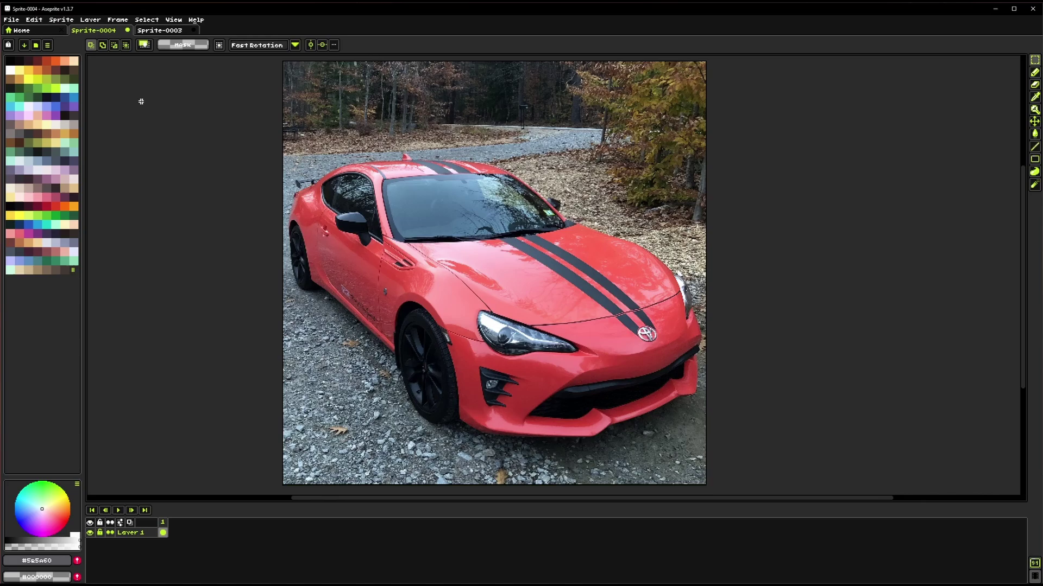
{"action": "left_click", "coordinate": [62, 20]}
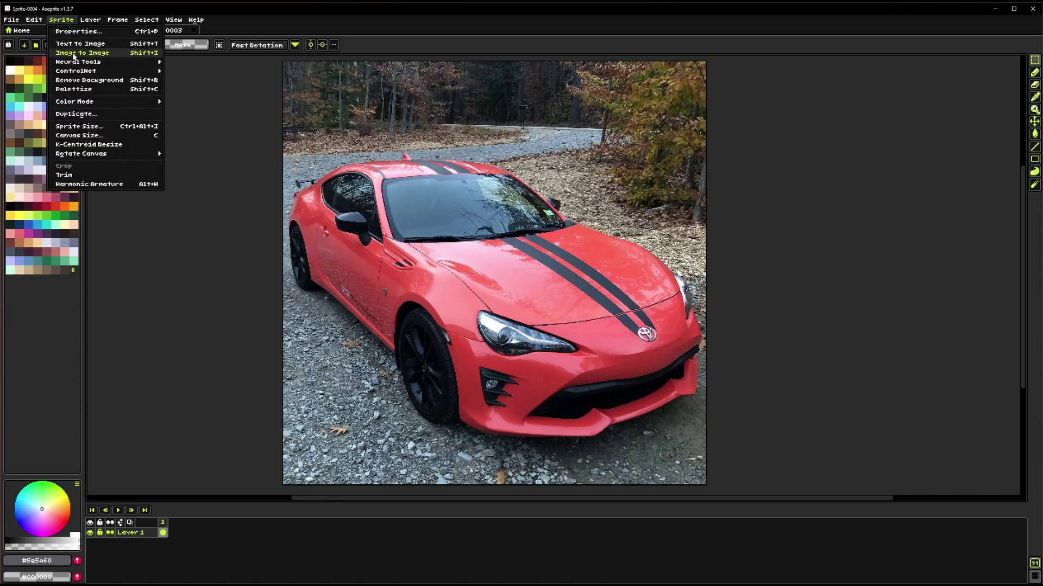
{"action": "left_click", "coordinate": [109, 80]}
{"action": "left_click_drag", "start_coordinate": [552, 253], "coordinate": [551, 241]}
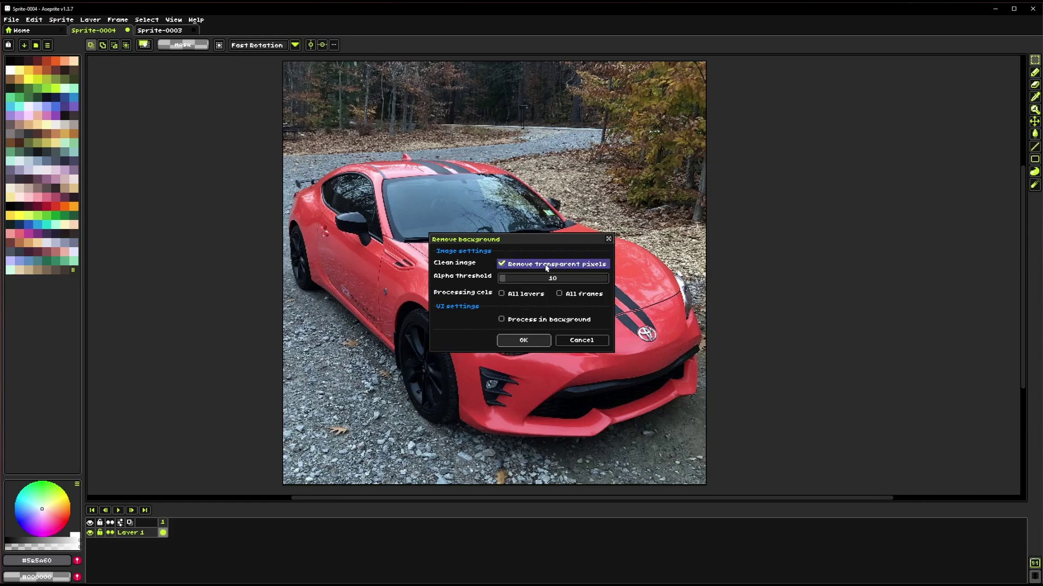
{"action": "left_click_drag", "start_coordinate": [527, 242], "coordinate": [833, 199]}
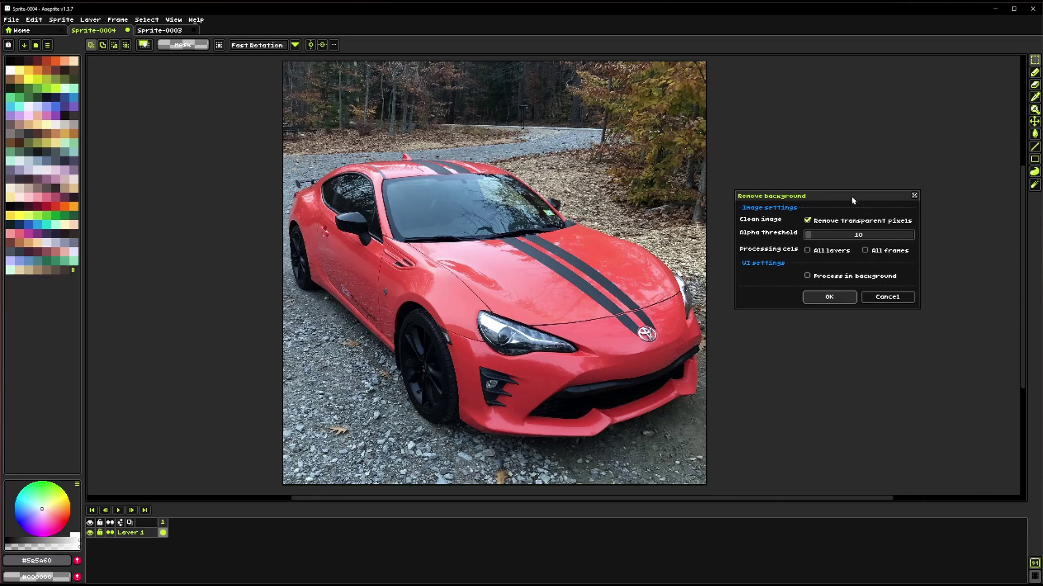
{"action": "left_click_drag", "start_coordinate": [852, 201], "coordinate": [849, 181]}
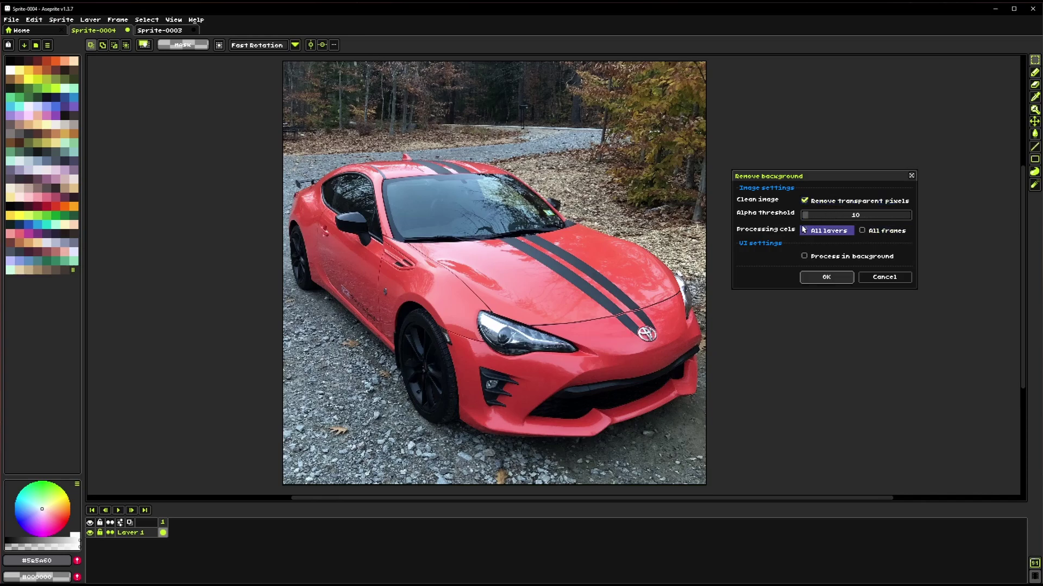
{"action": "left_click", "coordinate": [843, 202]}
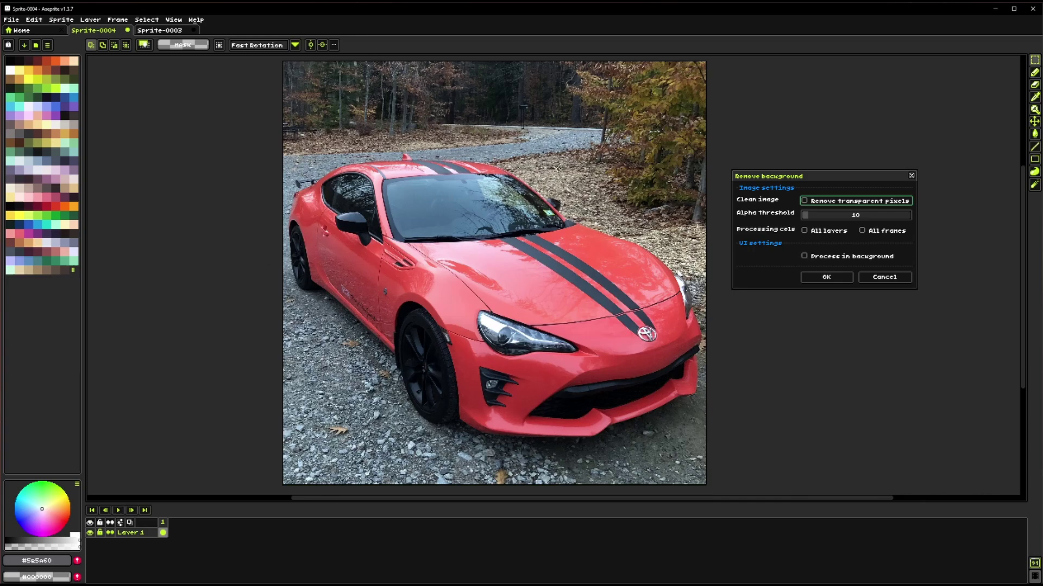
Add a new frame after the photo in the timeline, then confirm Remove background with OK.
{"action": "right_click", "coordinate": [167, 554]}
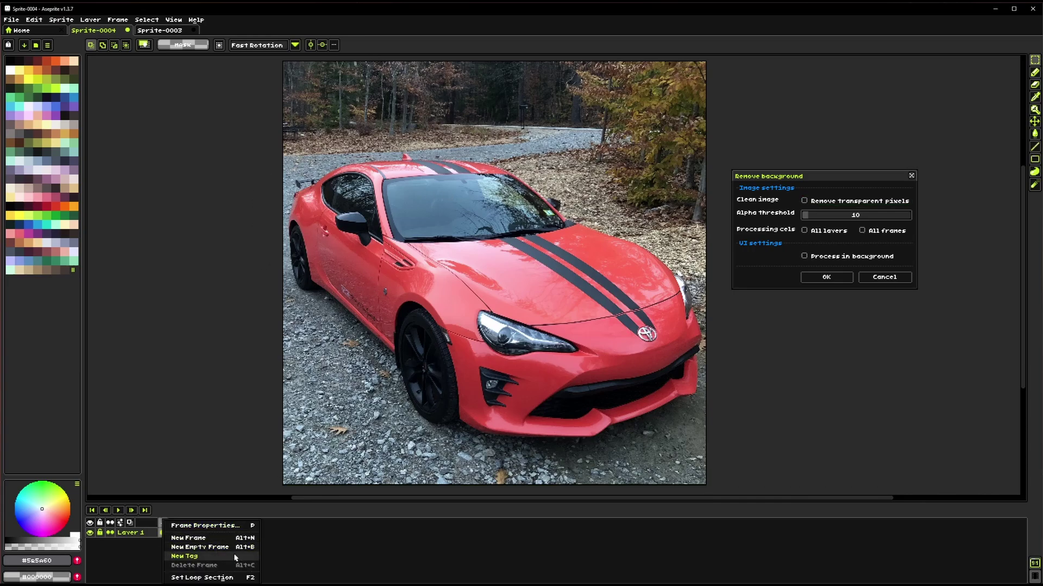
{"action": "left_click", "coordinate": [196, 554]}
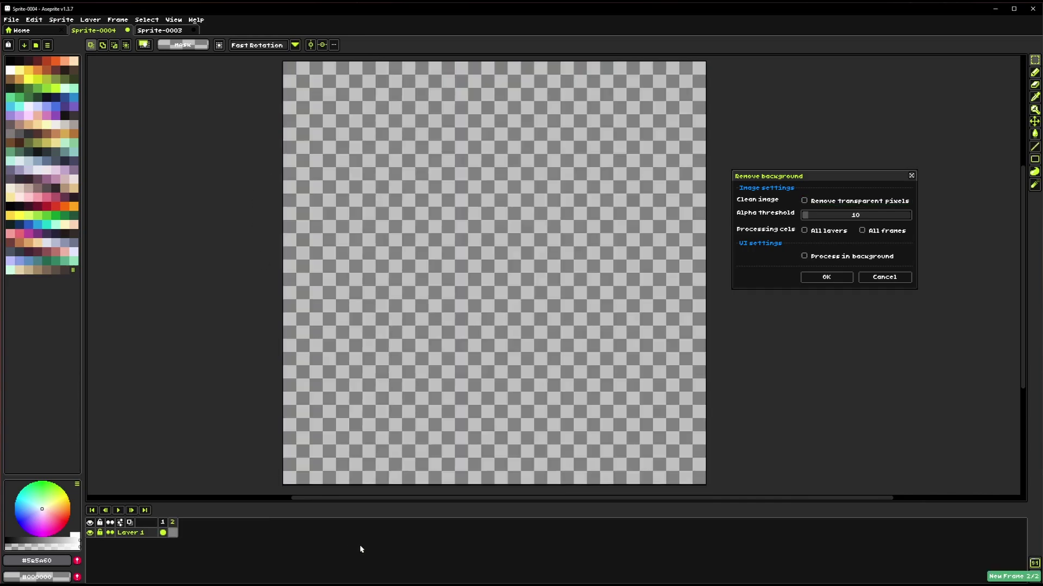
{"action": "right_click", "coordinate": [163, 522]}
{"action": "left_click", "coordinate": [185, 538]}
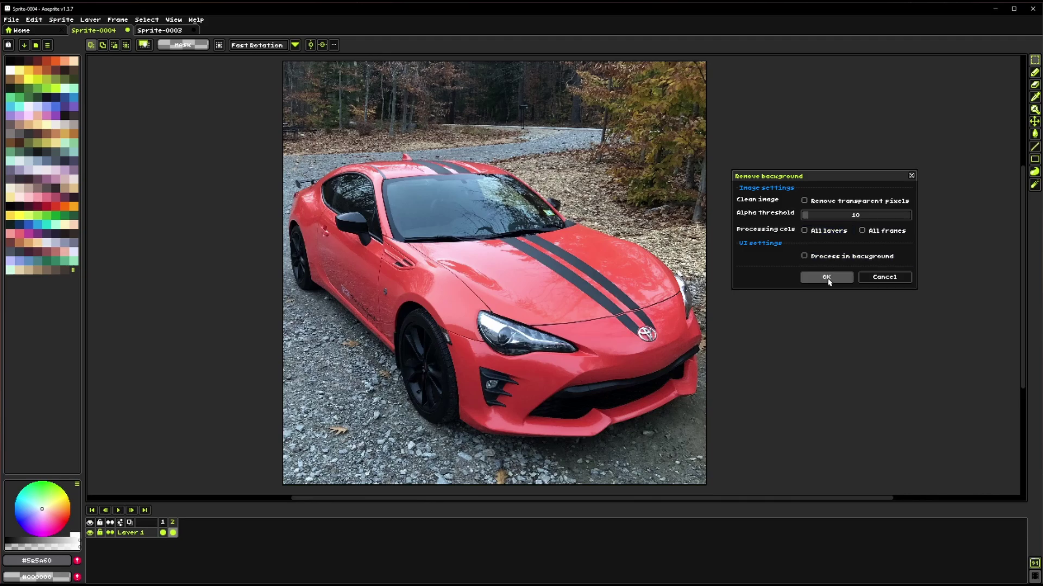
{"action": "left_click", "coordinate": [826, 278]}
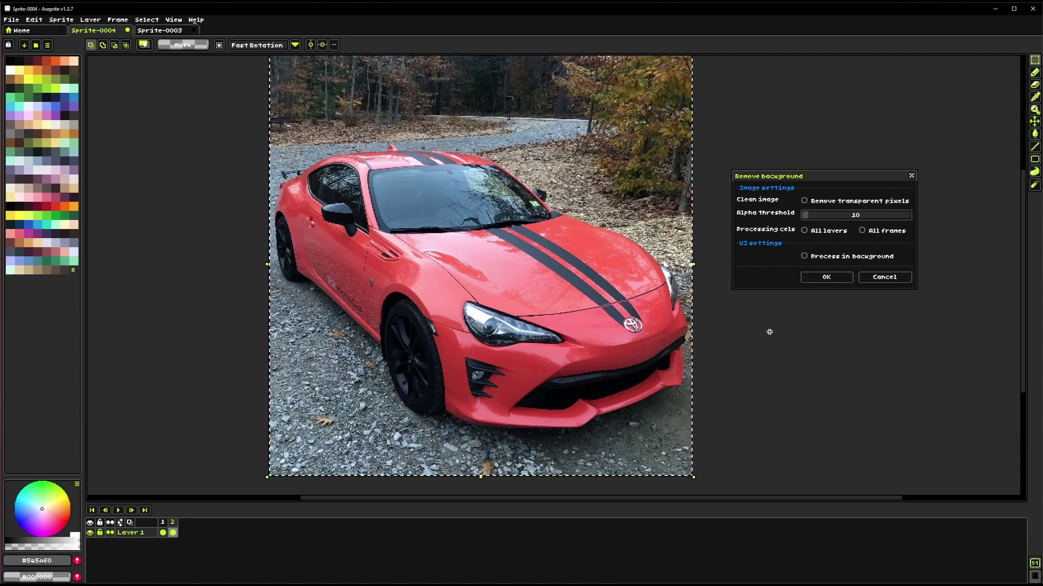
Run the background removal on the car photo and move the console window aside.
{"action": "left_click", "coordinate": [828, 277]}
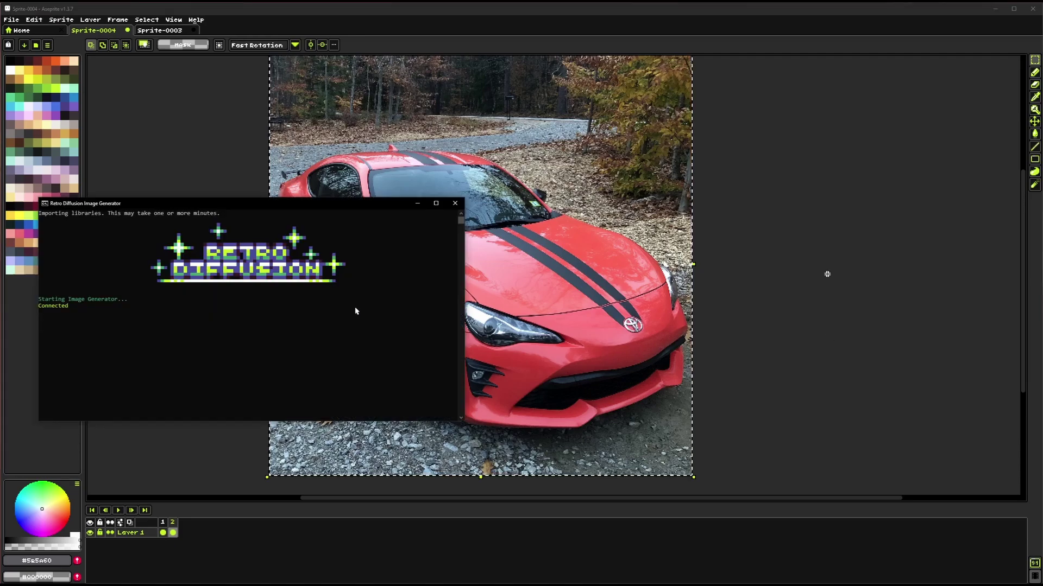
{"action": "left_click_drag", "start_coordinate": [156, 205], "coordinate": [188, 201]}
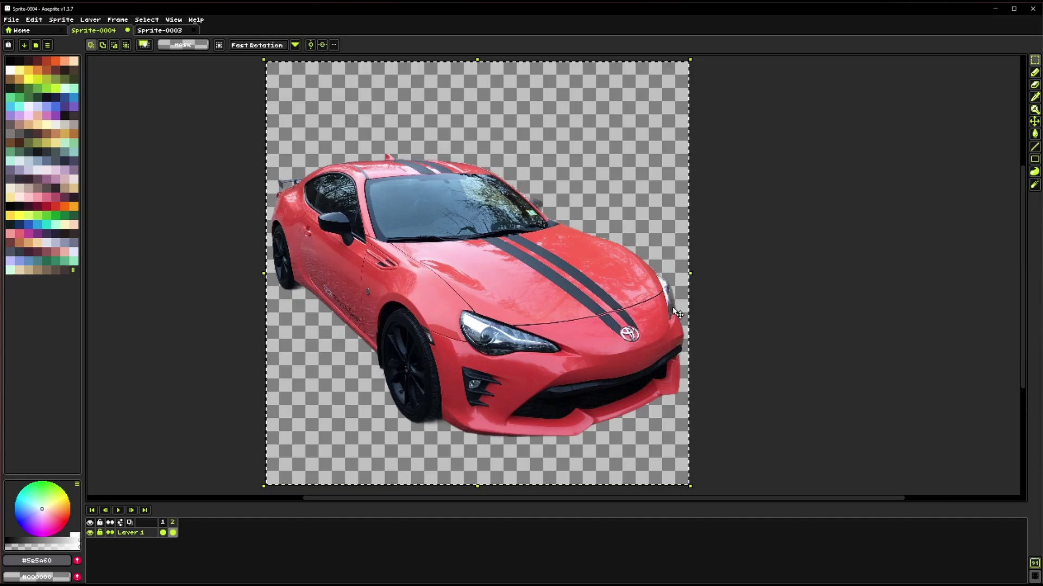
{"action": "left_click_drag", "start_coordinate": [484, 332], "coordinate": [490, 334]}
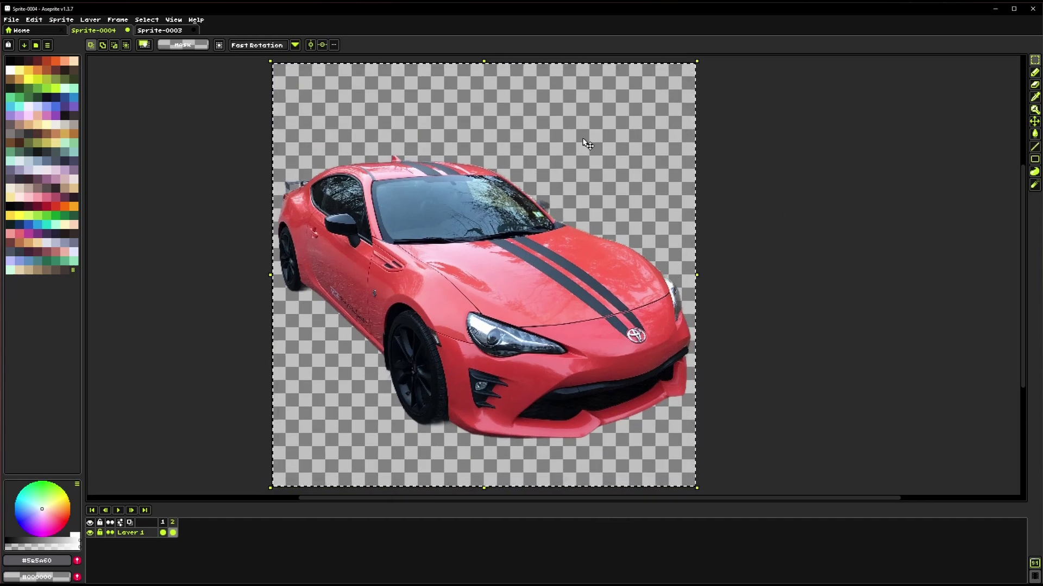
Deselect with Ctrl+D, zoom in to inspect the cutout's edges, then drag frame 1 onto frame 2.
{"action": "key", "text": "ctrl+d"}
{"action": "scroll", "coordinate": [326, 200], "scroll_direction": "up", "scroll_amount": 5}
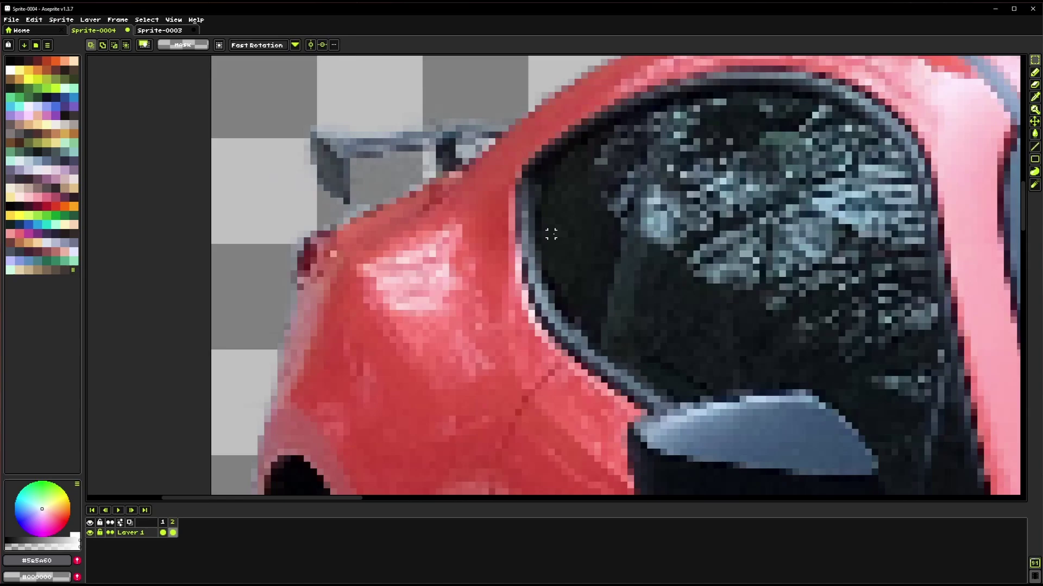
{"action": "scroll", "coordinate": [551, 233], "scroll_direction": "down", "scroll_amount": 3}
{"action": "scroll", "coordinate": [432, 230], "scroll_direction": "up", "scroll_amount": 4}
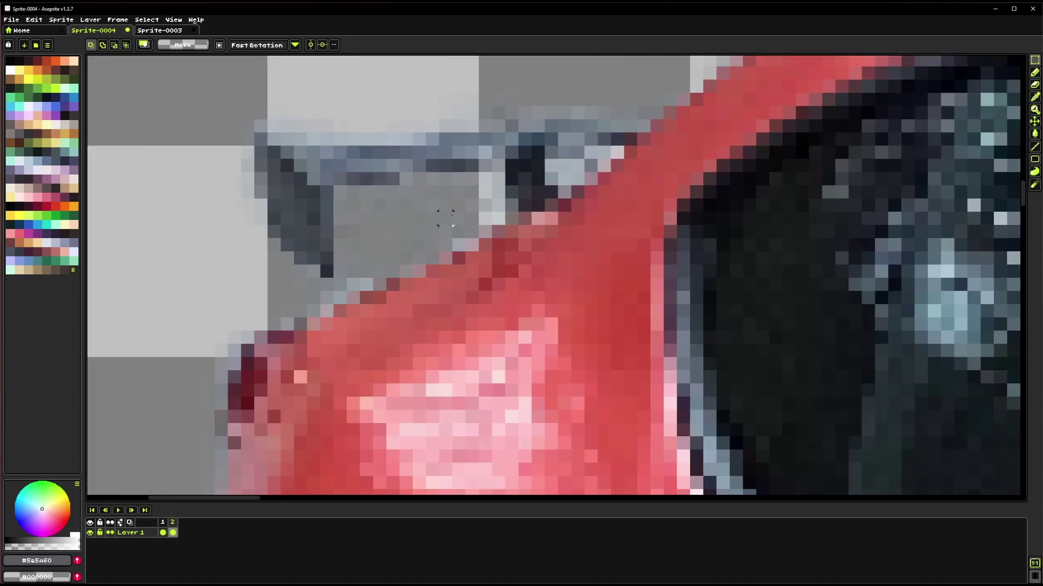
{"action": "scroll", "coordinate": [445, 217], "scroll_direction": "down", "scroll_amount": 3}
{"action": "scroll", "coordinate": [543, 245], "scroll_direction": "right", "scroll_amount": 5}
{"action": "scroll", "coordinate": [611, 284], "scroll_direction": "up", "scroll_amount": 3}
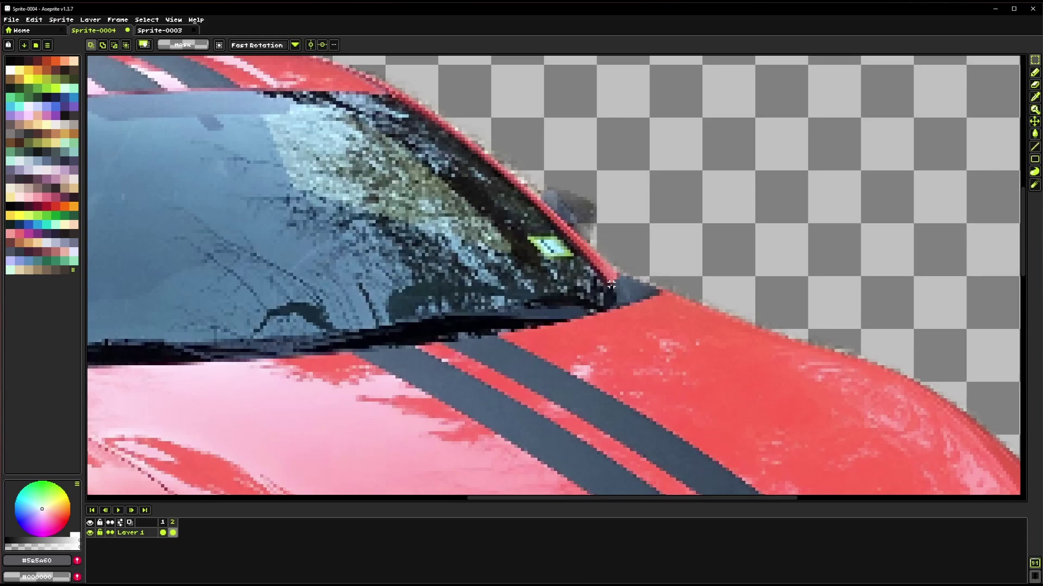
{"action": "scroll", "coordinate": [611, 284], "scroll_direction": "up", "scroll_amount": 1}
{"action": "scroll", "coordinate": [671, 277], "scroll_direction": "down", "scroll_amount": 6}
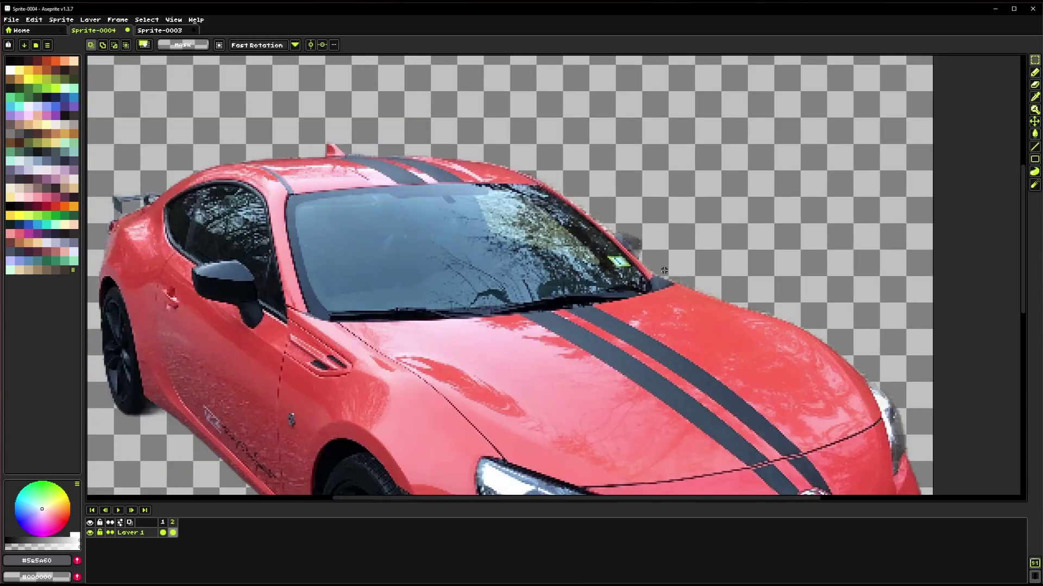
{"action": "scroll", "coordinate": [555, 263], "scroll_direction": "up", "scroll_amount": 2}
{"action": "left_click_drag", "start_coordinate": [556, 262], "coordinate": [500, 293]}
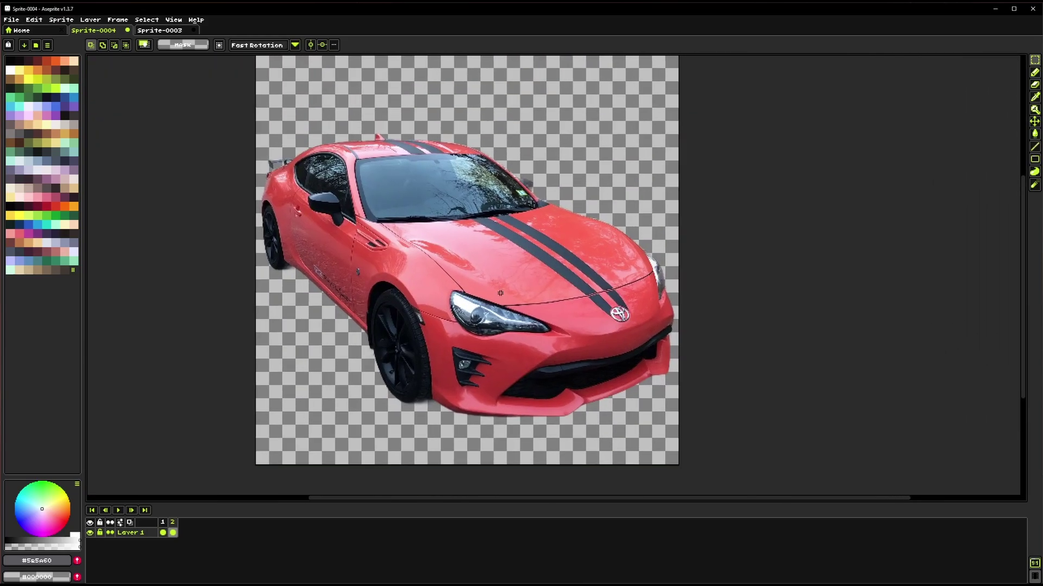
{"action": "left_click_drag", "start_coordinate": [504, 142], "coordinate": [468, 162]}
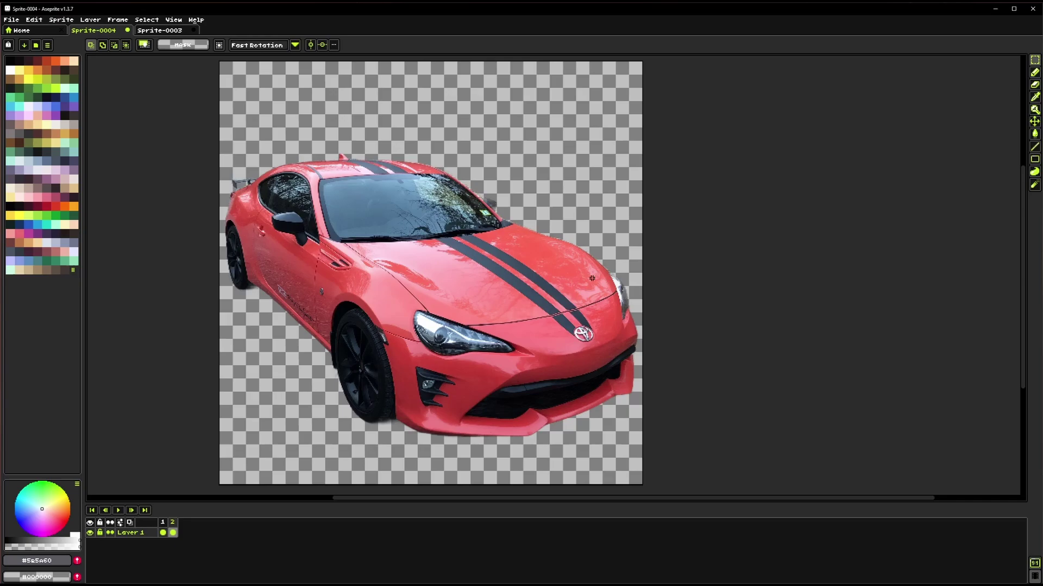
{"action": "left_click_drag", "start_coordinate": [165, 525], "coordinate": [173, 522]}
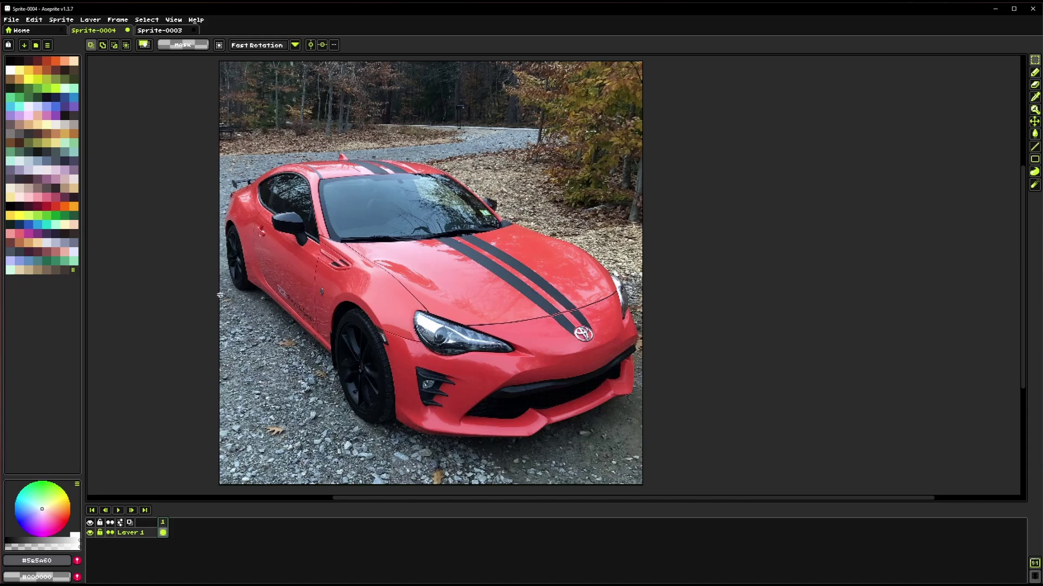
Add a new frame, then palettize the photo with Automatic palette and Dither Strength 0.
{"action": "right_click", "coordinate": [162, 523]}
{"action": "left_click", "coordinate": [187, 538]}
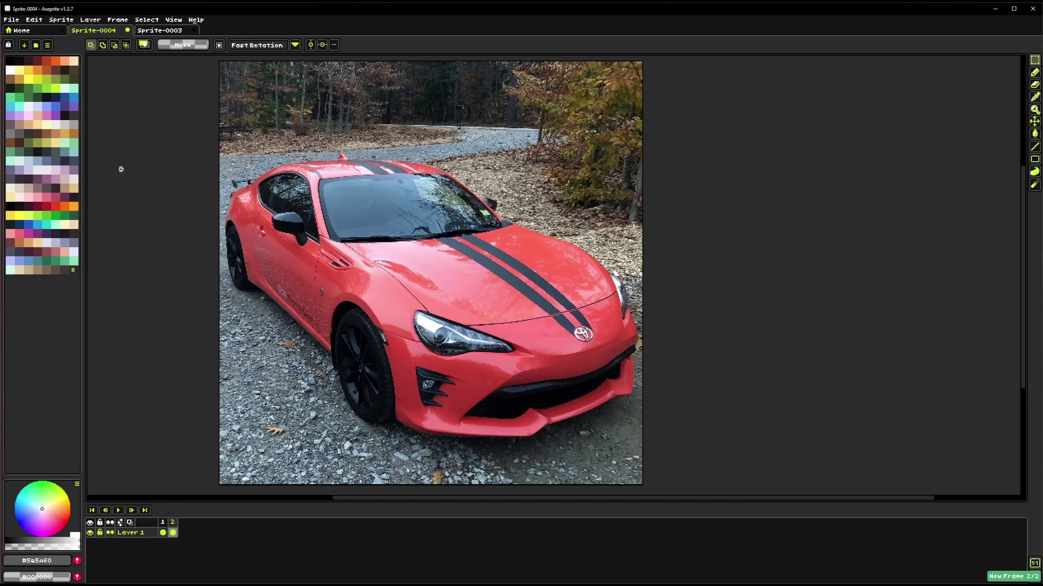
{"action": "left_click", "coordinate": [61, 20]}
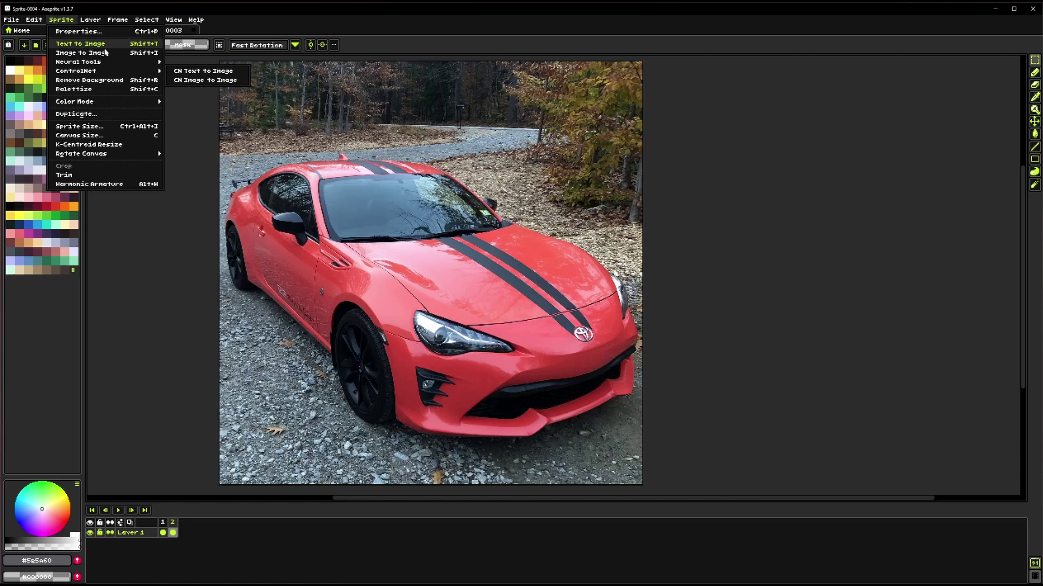
{"action": "left_click", "coordinate": [108, 91]}
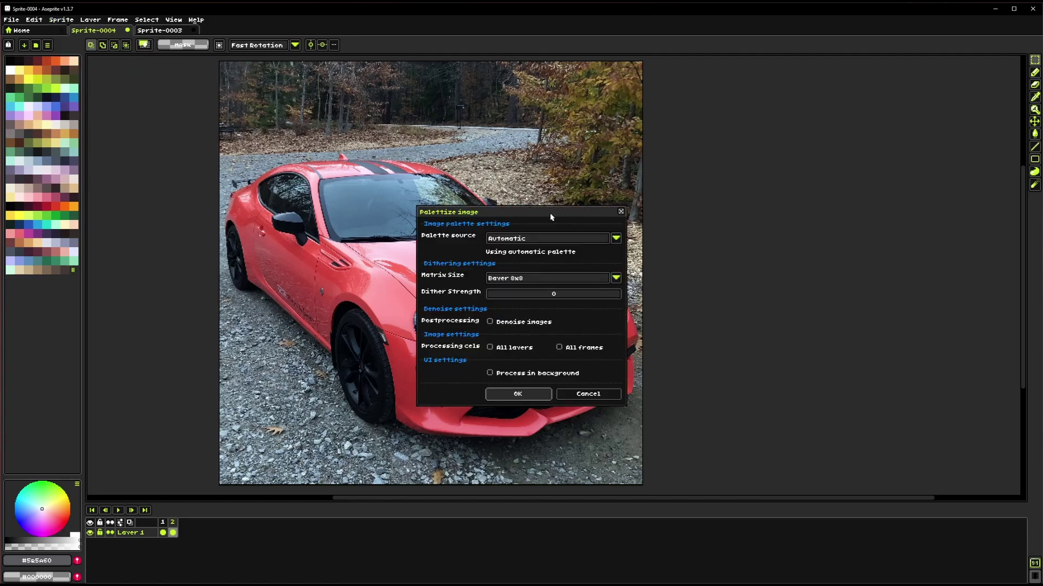
{"action": "left_click_drag", "start_coordinate": [550, 217], "coordinate": [775, 161]}
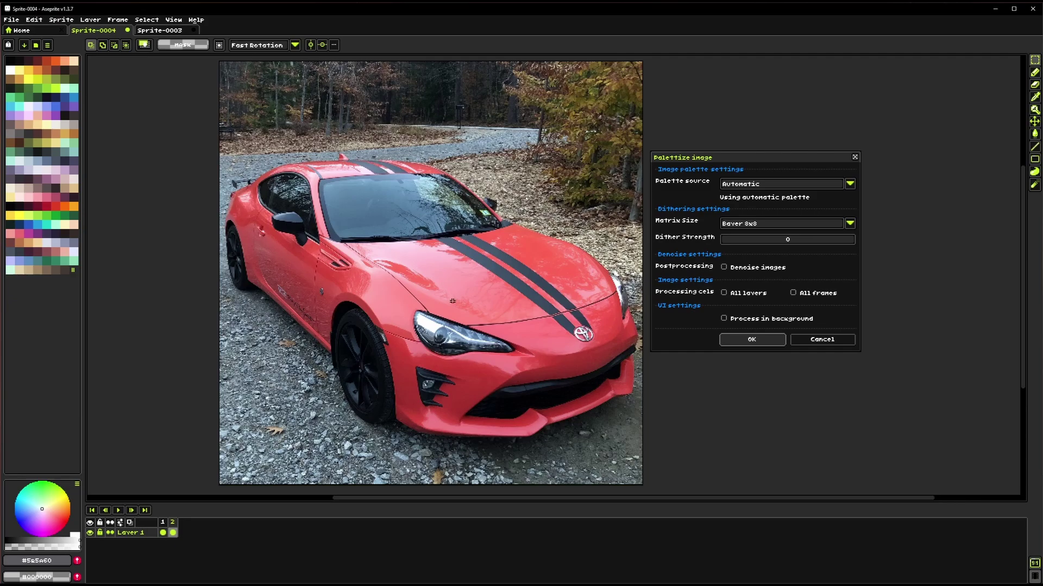
{"action": "scroll", "coordinate": [424, 249], "scroll_direction": "up", "scroll_amount": 4}
{"action": "left_click_drag", "start_coordinate": [299, 175], "coordinate": [825, 492]}
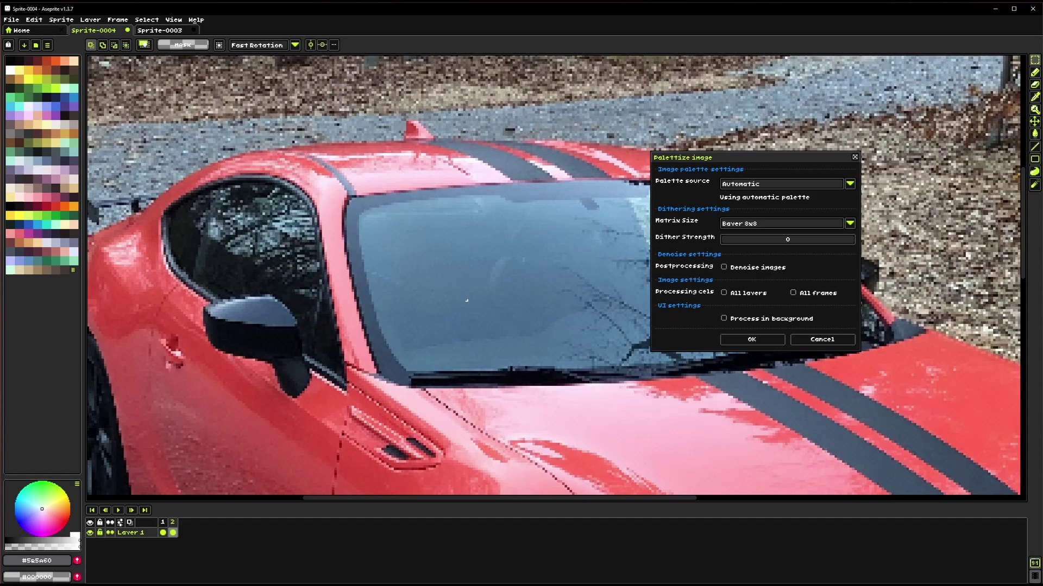
{"action": "scroll", "coordinate": [472, 301], "scroll_direction": "down", "scroll_amount": 2}
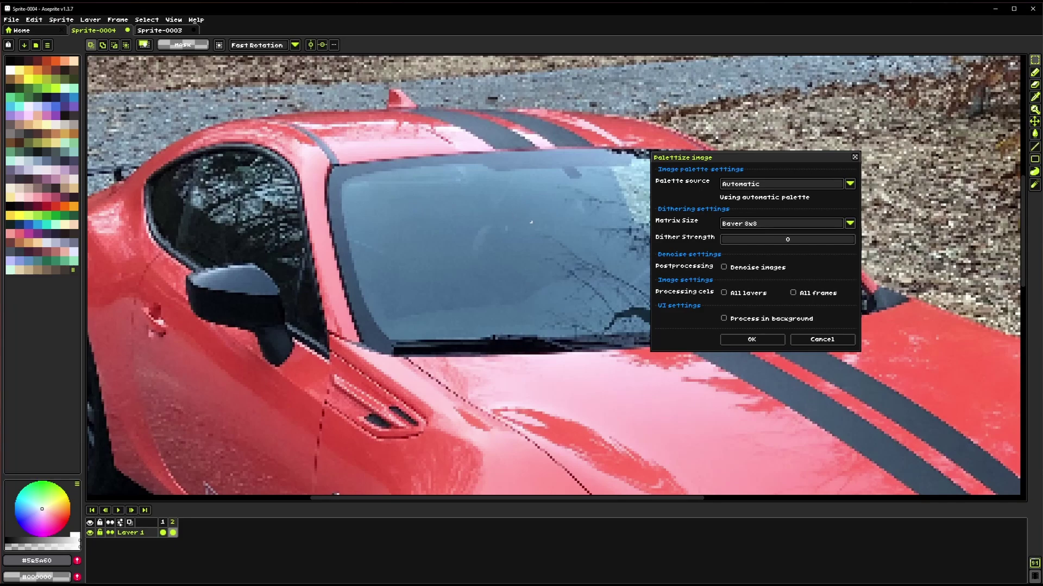
{"action": "scroll", "coordinate": [508, 358], "scroll_direction": "down", "scroll_amount": 3}
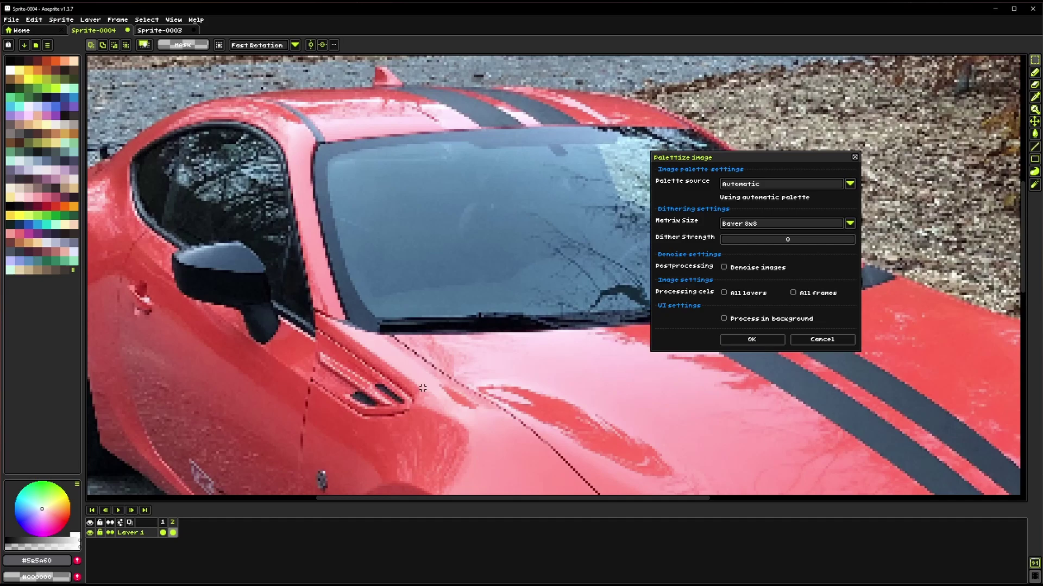
{"action": "left_click", "coordinate": [733, 342]}
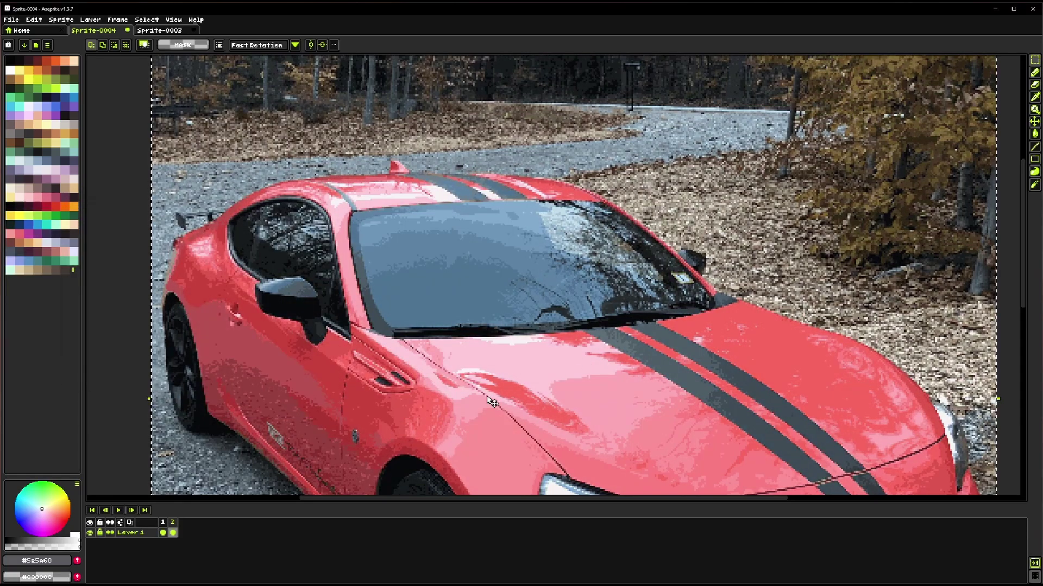
Bring the whole image into view and create a new palette from the sprite's colours.
{"action": "left_click_drag", "start_coordinate": [480, 399], "coordinate": [421, 313]}
{"action": "scroll", "coordinate": [421, 313], "scroll_direction": "down", "scroll_amount": 2}
{"action": "left_click_drag", "start_coordinate": [572, 417], "coordinate": [556, 363]}
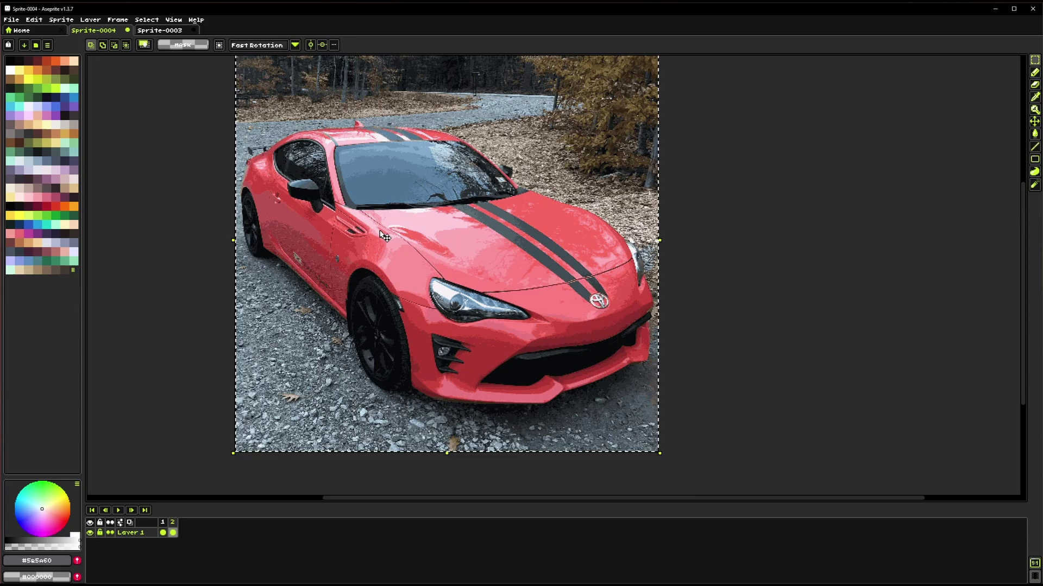
{"action": "left_click_drag", "start_coordinate": [322, 275], "coordinate": [314, 307]}
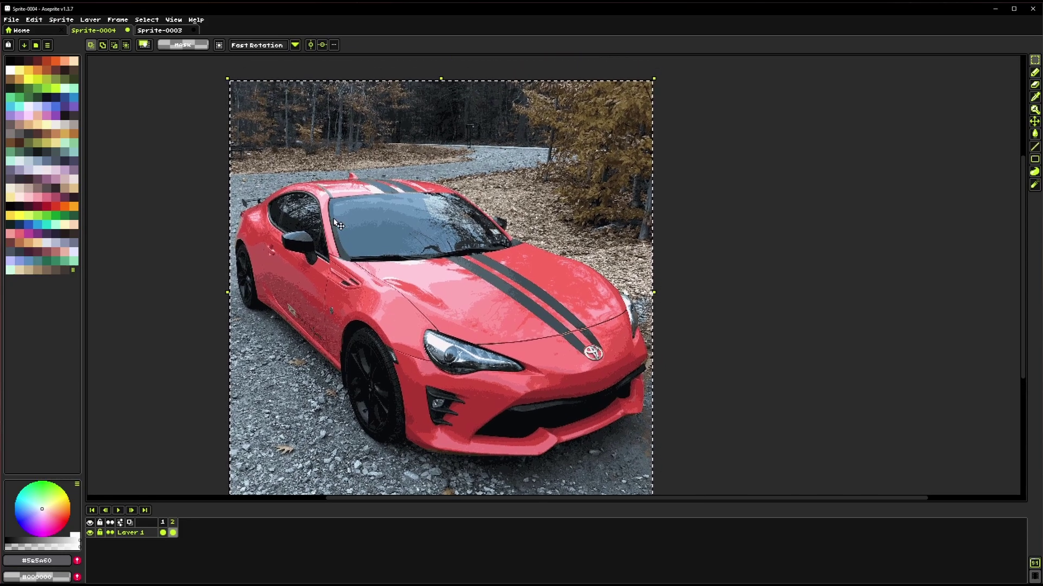
{"action": "left_click", "coordinate": [47, 44]}
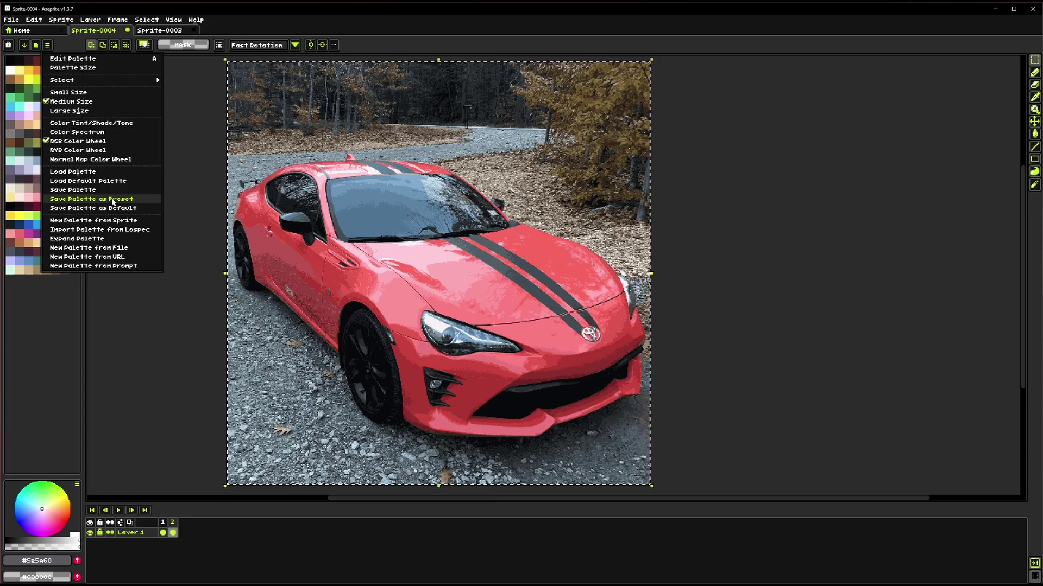
{"action": "left_click", "coordinate": [87, 221]}
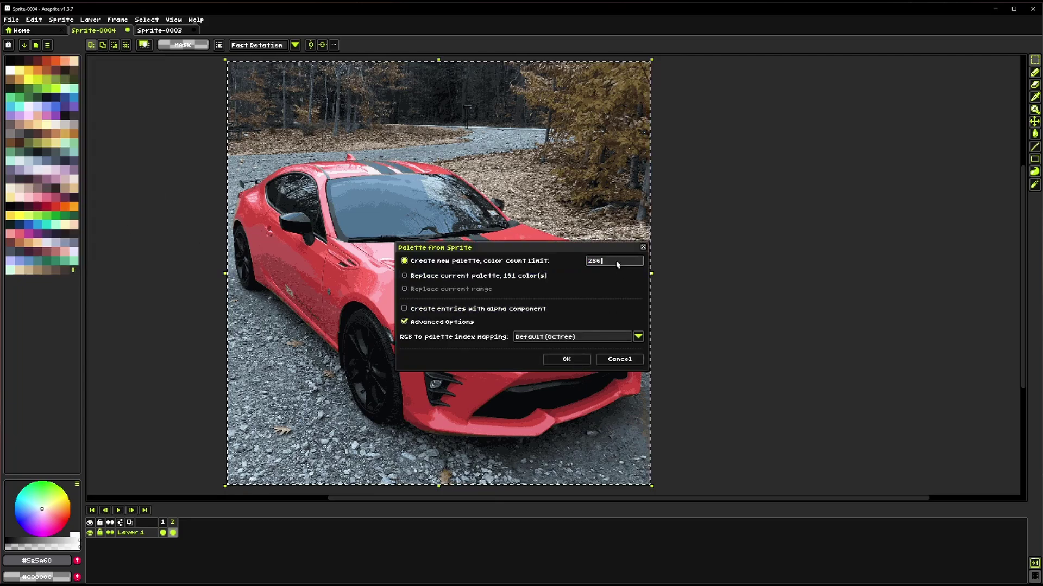
{"action": "left_click", "coordinate": [566, 359]}
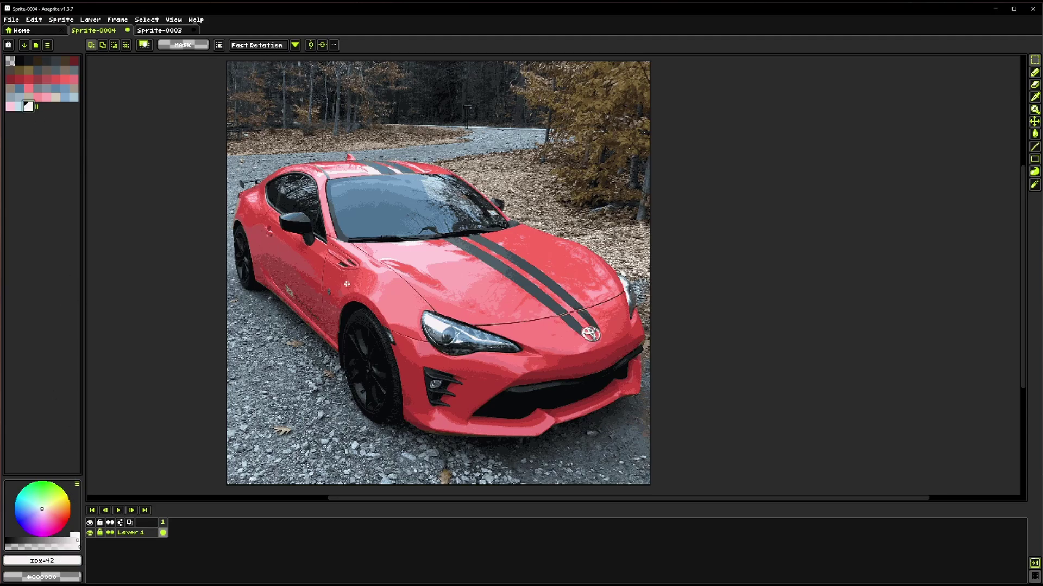
Flip between frames 1 and 2 to compare, then paste a full-colour copy of the car onto frame 2.
{"action": "left_click_drag", "start_coordinate": [298, 317], "coordinate": [311, 313]}
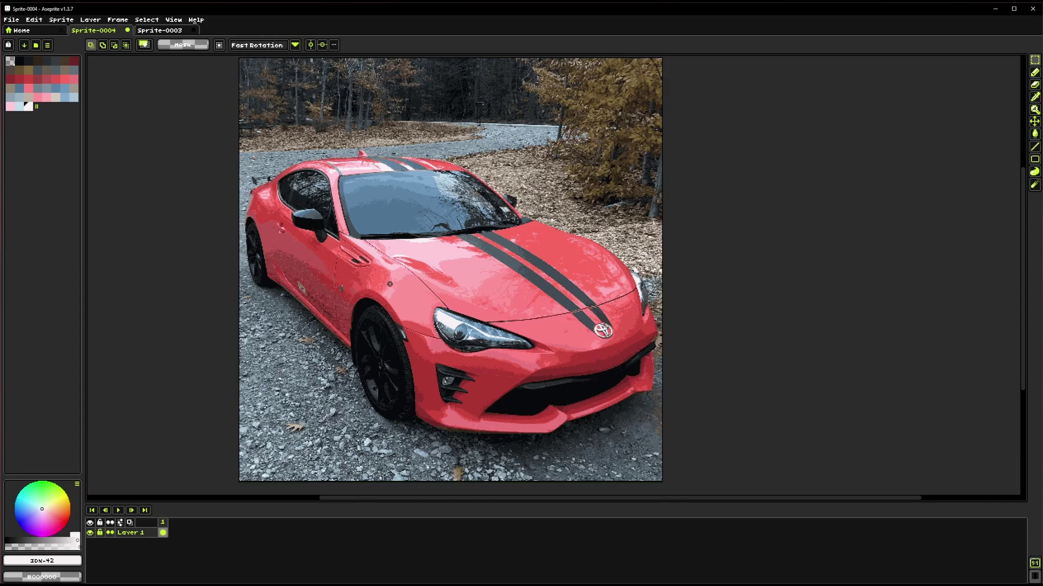
{"action": "left_click_drag", "start_coordinate": [414, 314], "coordinate": [386, 314]}
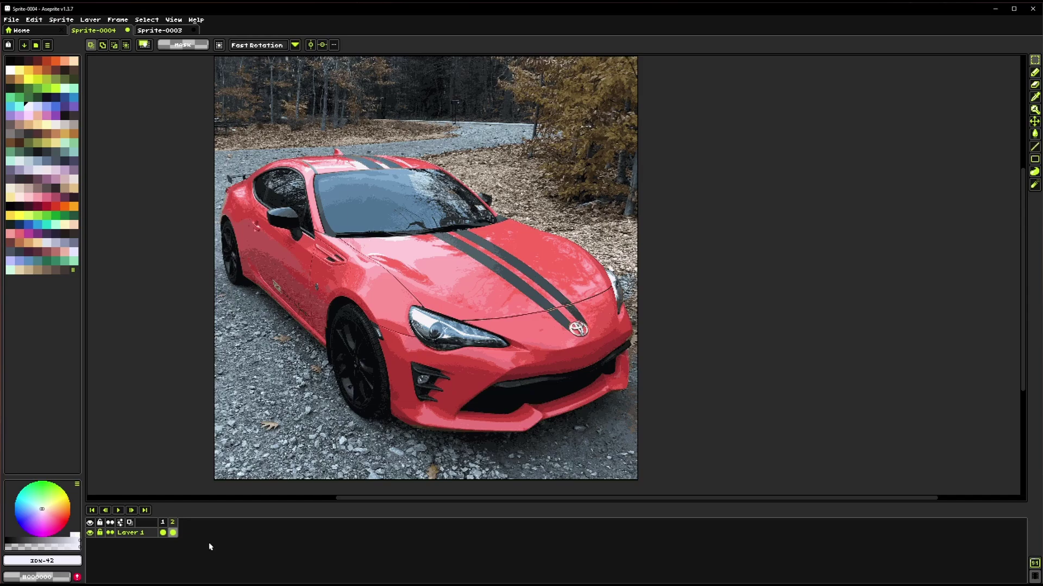
{"action": "left_click", "coordinate": [163, 525]}
{"action": "left_click", "coordinate": [173, 524]}
{"action": "left_click", "coordinate": [162, 524]}
{"action": "left_click", "coordinate": [173, 523]}
{"action": "left_click", "coordinate": [163, 525]}
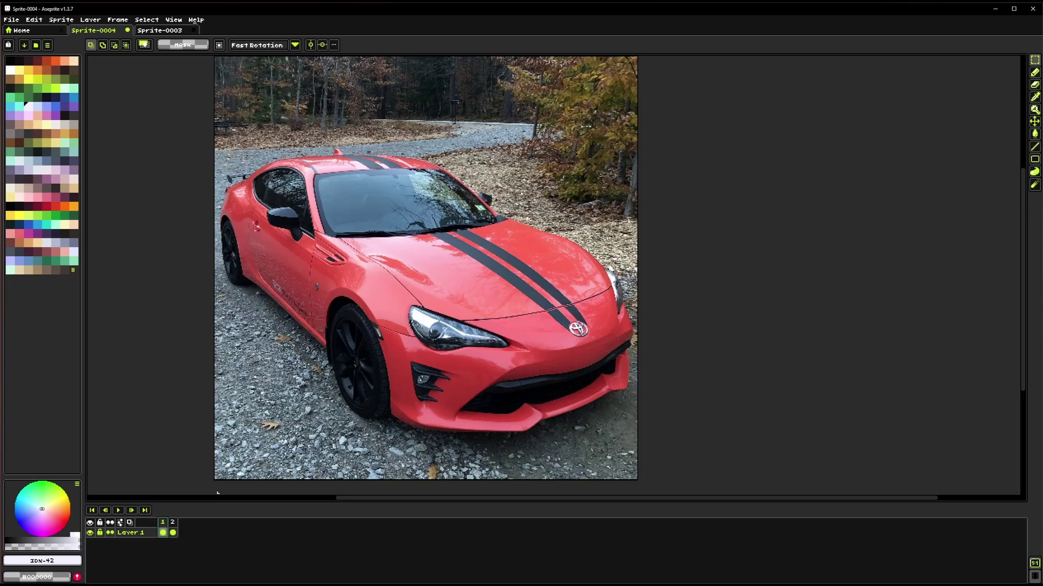
{"action": "left_click", "coordinate": [172, 524]}
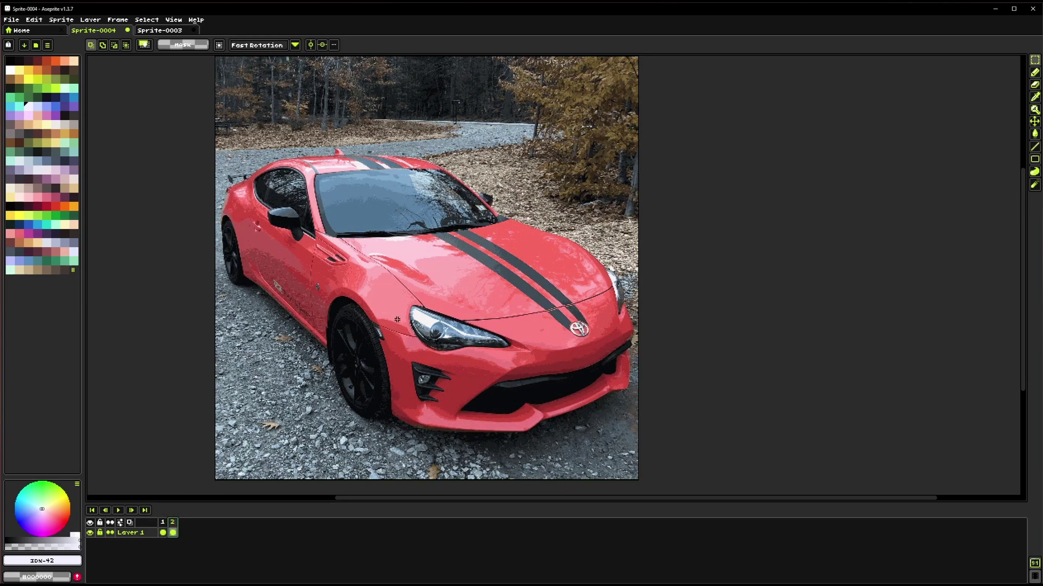
{"action": "key", "text": "ctrl+v"}
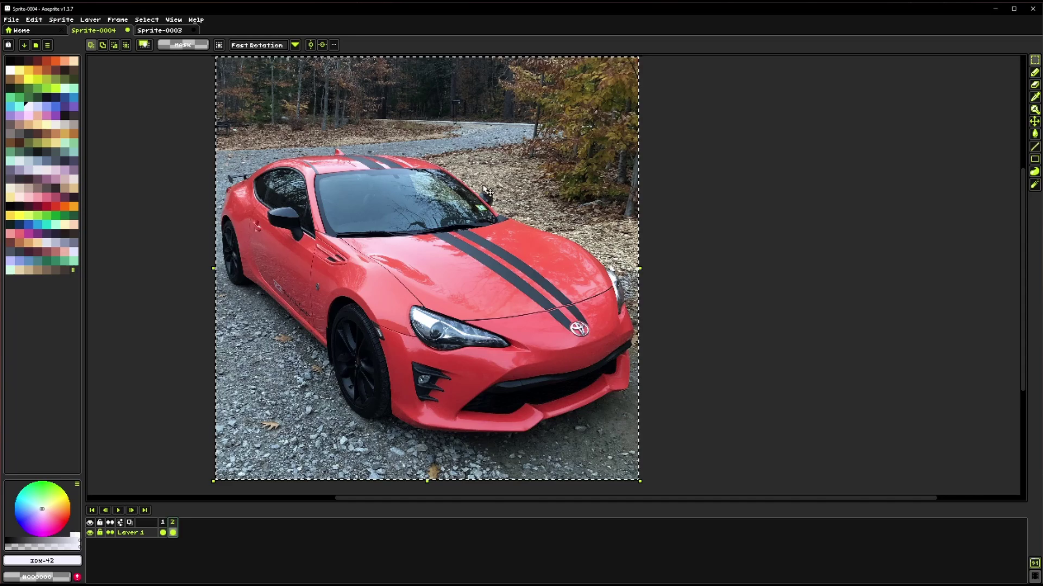
Palettize frame 2 with Adaptive palette source and Max colors lowered to 12.
{"action": "left_click", "coordinate": [61, 19]}
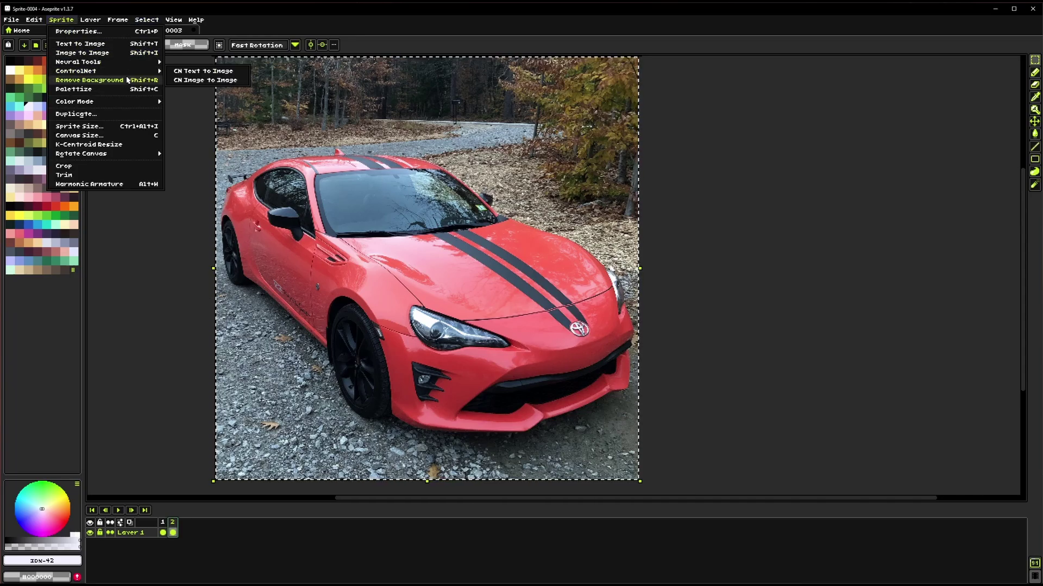
{"action": "left_click", "coordinate": [112, 89]}
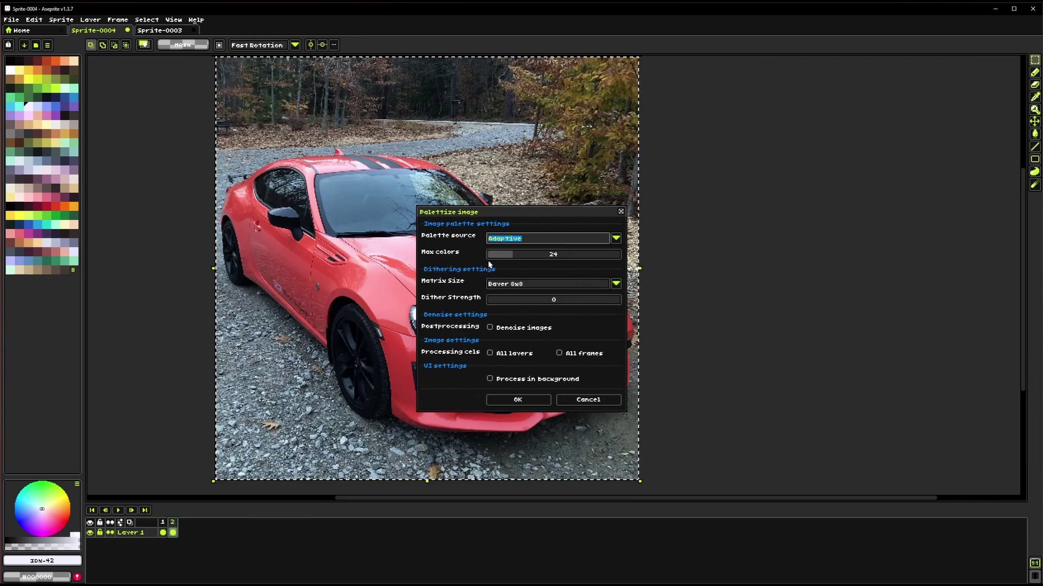
{"action": "left_click_drag", "start_coordinate": [486, 223], "coordinate": [697, 164]}
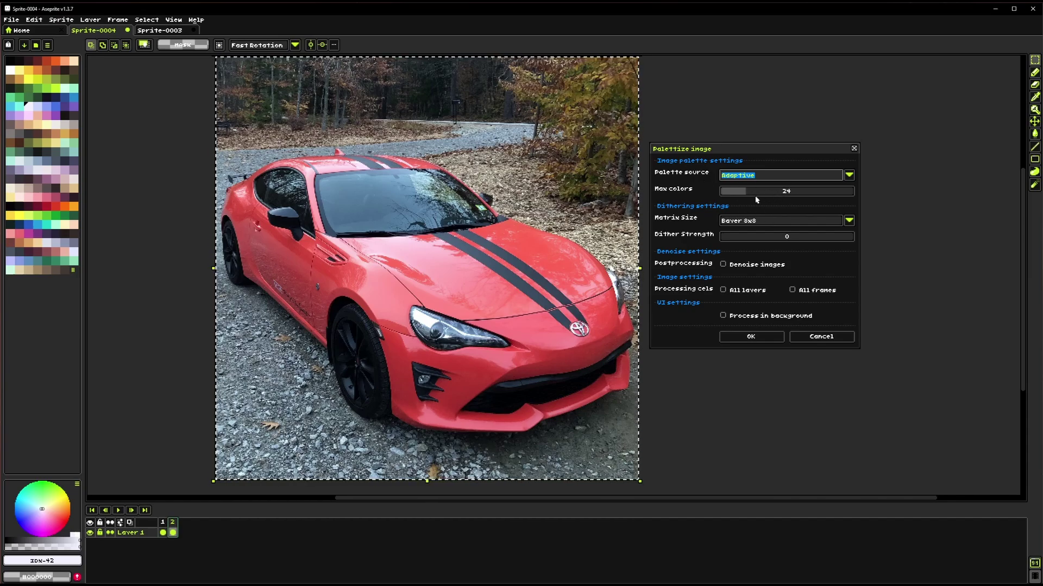
{"action": "left_click_drag", "start_coordinate": [745, 195], "coordinate": [735, 197]}
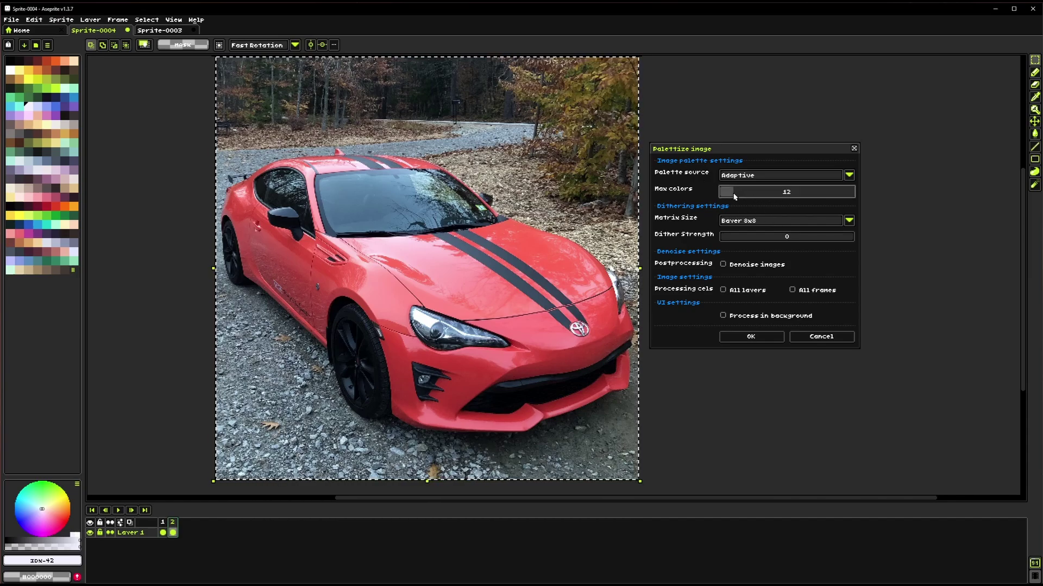
{"action": "left_click", "coordinate": [743, 338]}
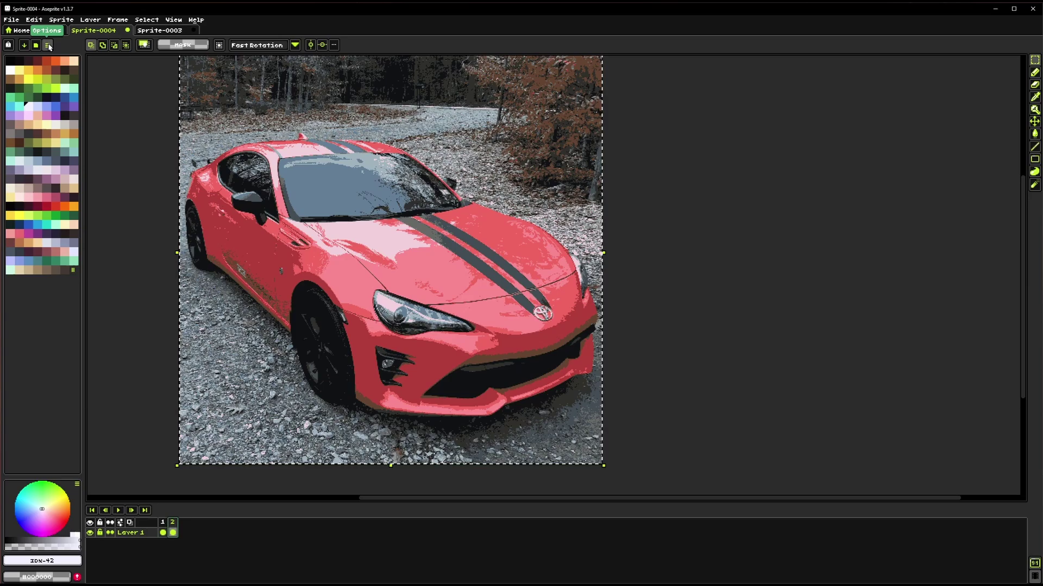
Clear the original photo from frame 1 and regenerate the palette from the sprite's remaining colours.
{"action": "left_click", "coordinate": [162, 524]}
{"action": "key", "text": "Delete"}
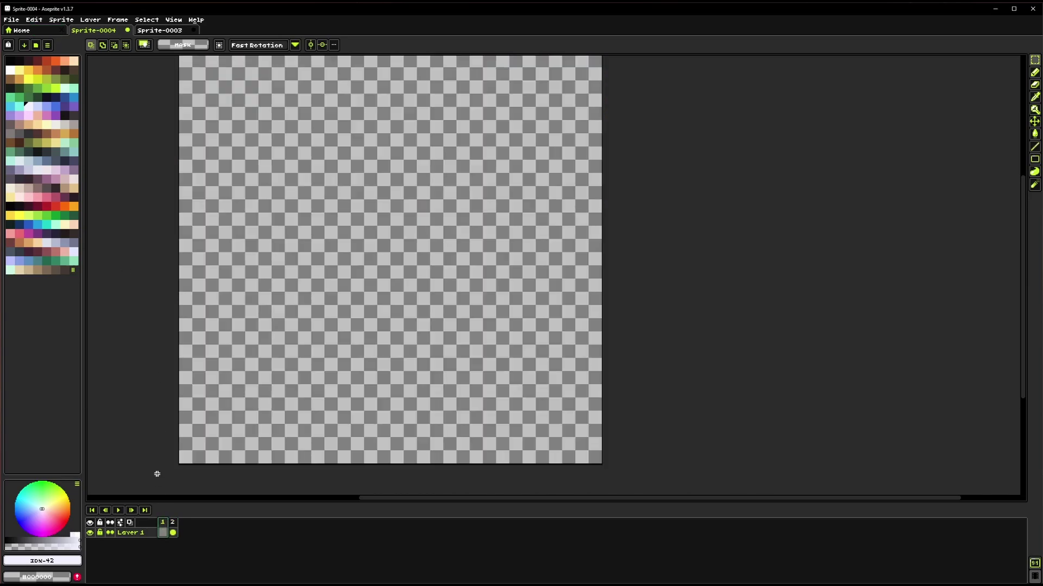
{"action": "left_click", "coordinate": [48, 45]}
{"action": "left_click", "coordinate": [71, 220]}
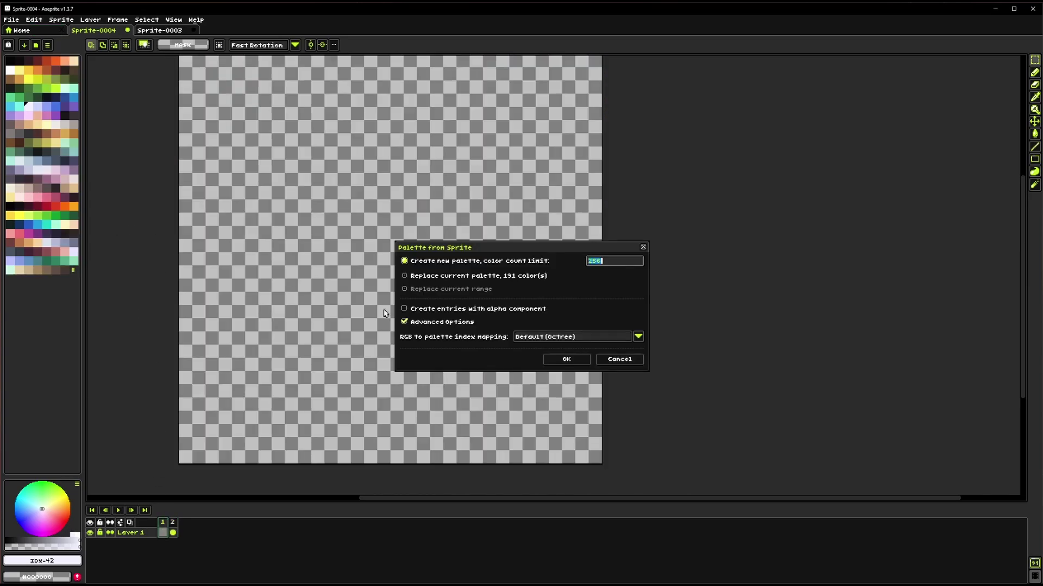
{"action": "left_click", "coordinate": [565, 359]}
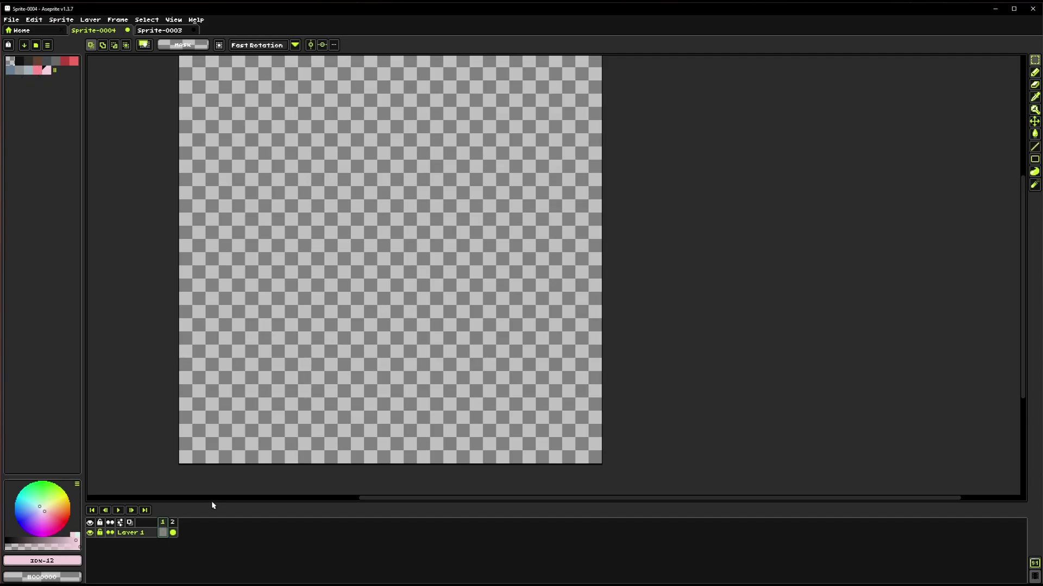
{"action": "left_click", "coordinate": [173, 533]}
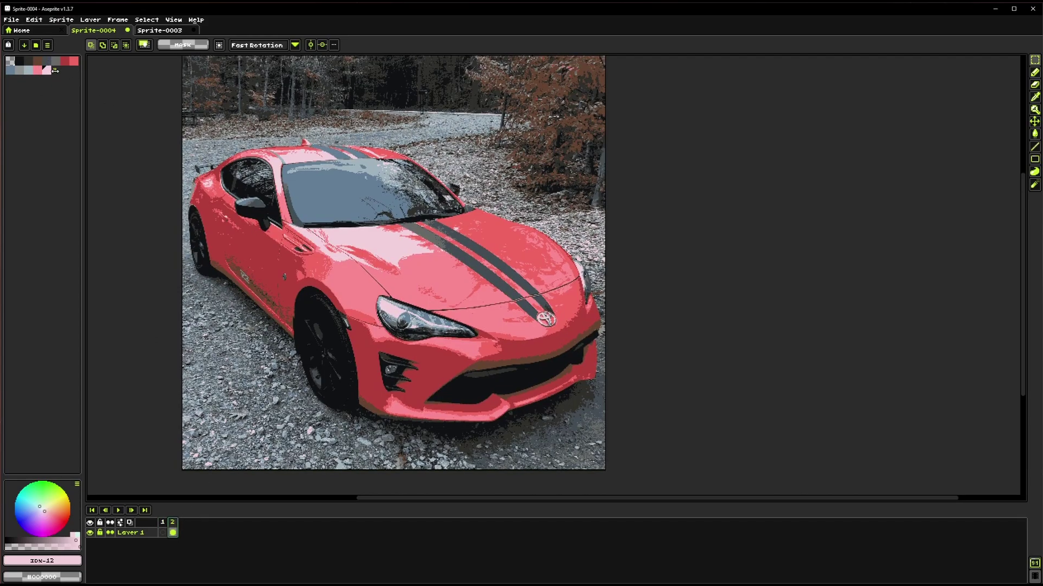
Re-palettize with Adaptive source, Bayer 8x8 dithering and dither strength raised to 5.
{"action": "left_click_drag", "start_coordinate": [413, 354], "coordinate": [439, 348]}
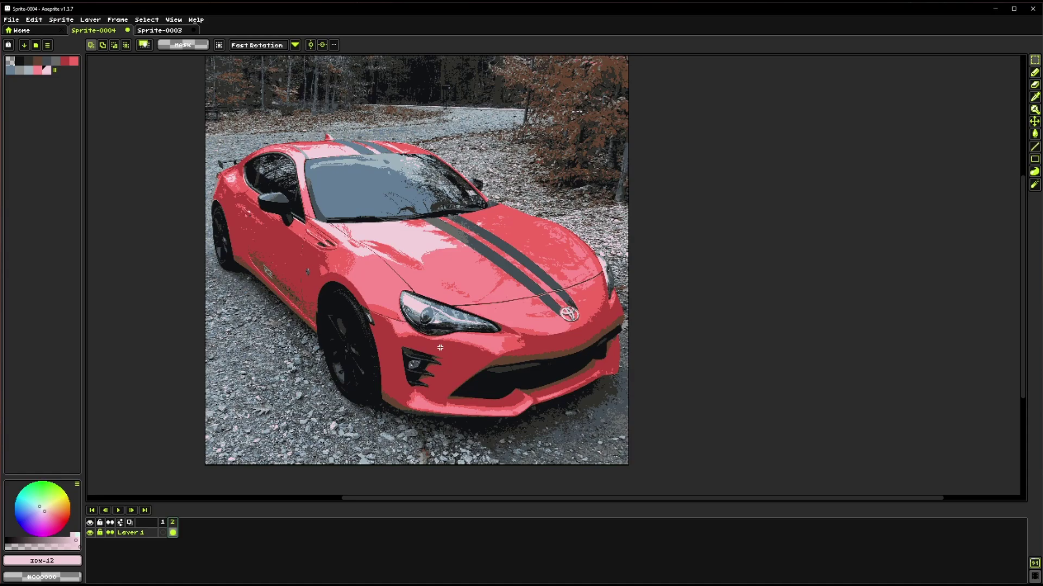
{"action": "key", "text": "ctrl+z"}
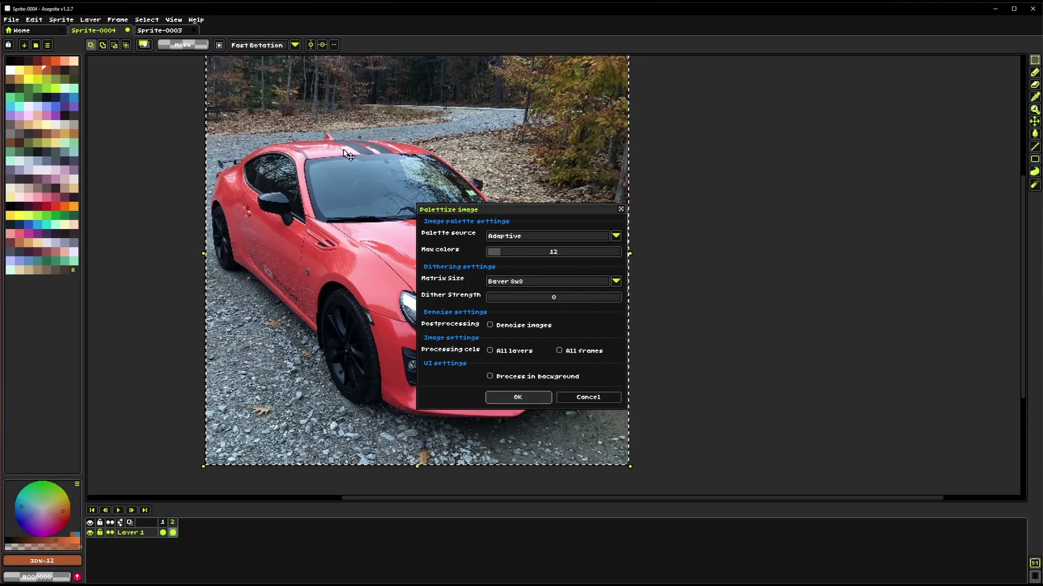
{"action": "left_click", "coordinate": [548, 235]}
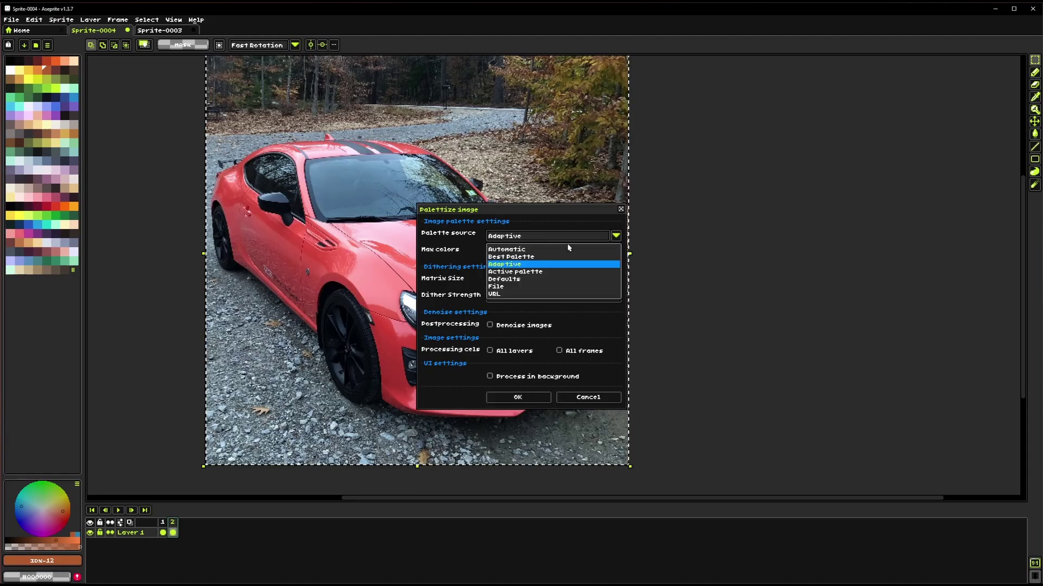
{"action": "left_click", "coordinate": [537, 238]}
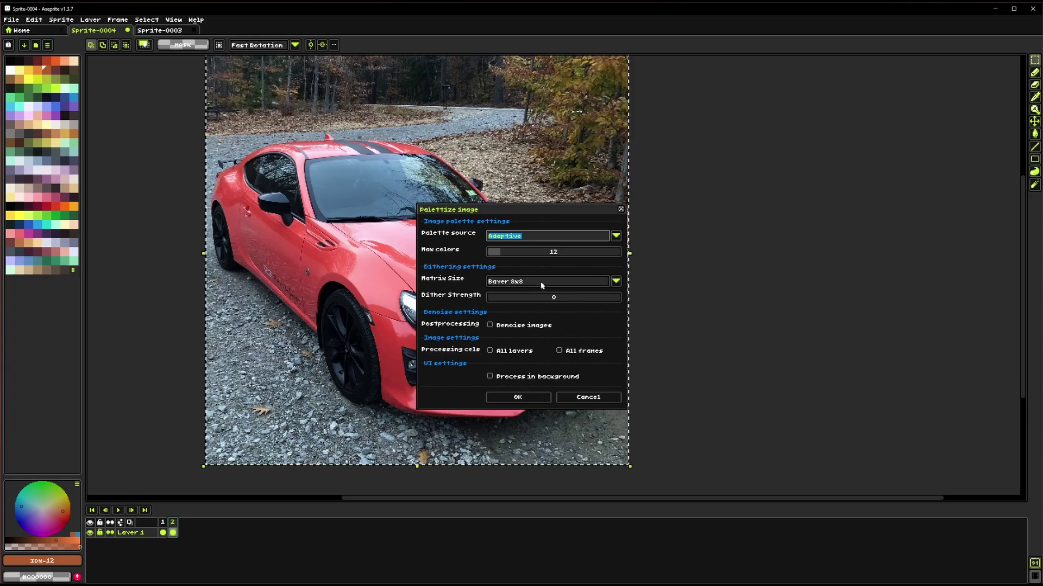
{"action": "left_click", "coordinate": [524, 285]}
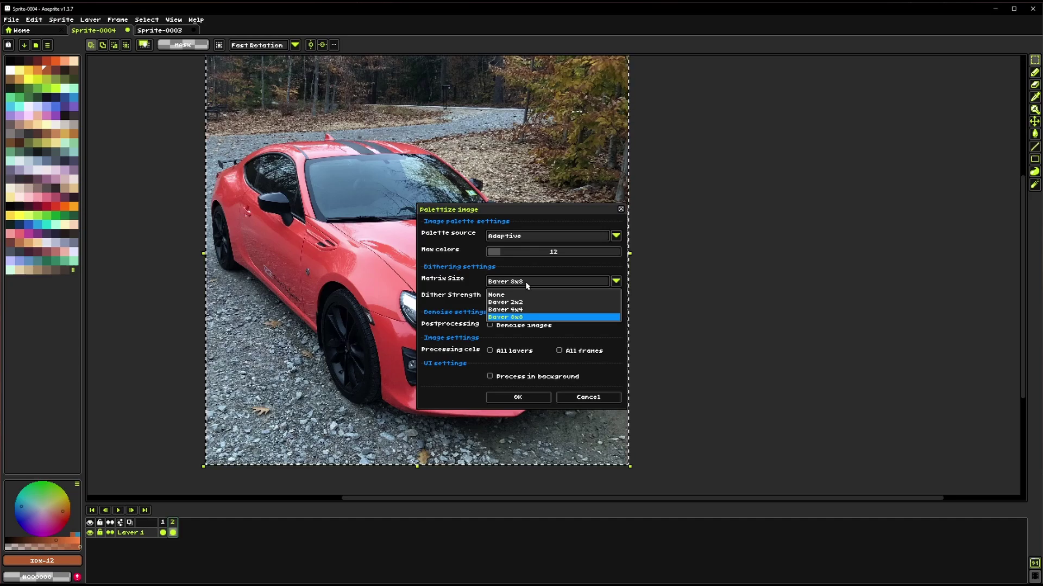
{"action": "left_click", "coordinate": [532, 284]}
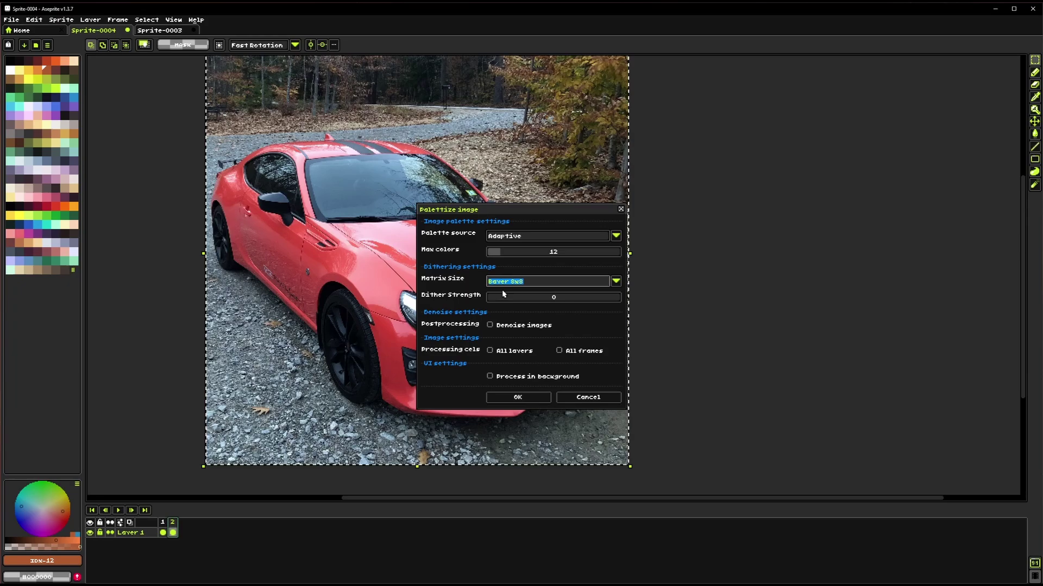
{"action": "left_click_drag", "start_coordinate": [513, 299], "coordinate": [551, 302]}
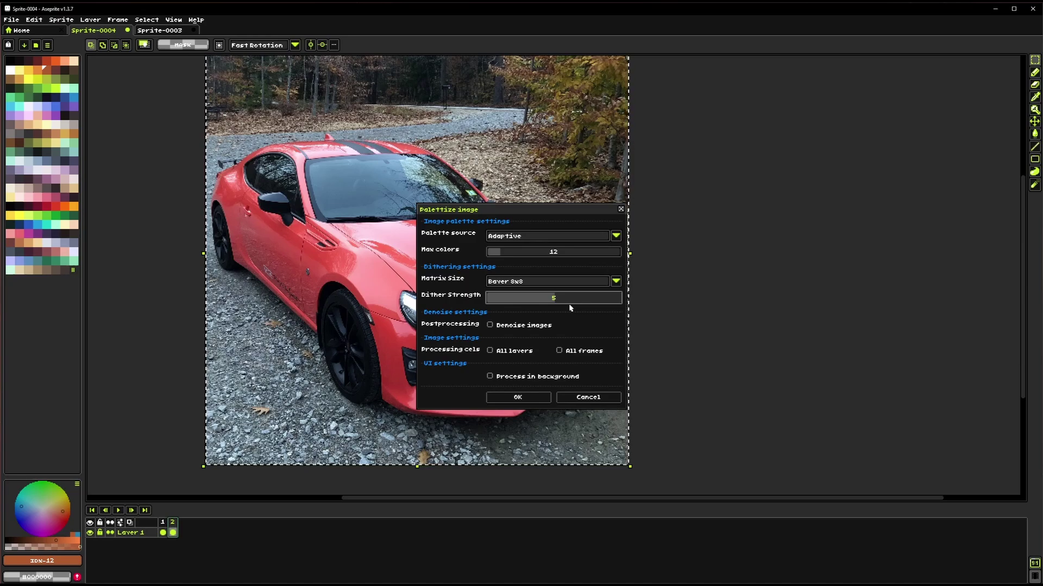
{"action": "left_click", "coordinate": [518, 397]}
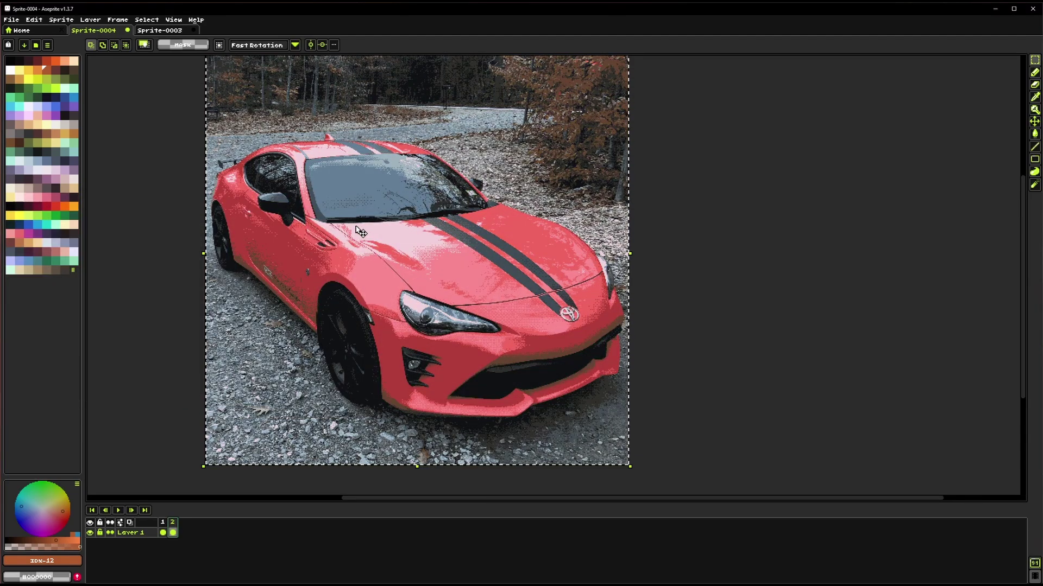
Inspect the dithered car's side and windshield, then switch to the original photo on frame 1.
{"action": "scroll", "coordinate": [326, 239], "scroll_direction": "up", "scroll_amount": 2}
{"action": "scroll", "coordinate": [320, 239], "scroll_direction": "up", "scroll_amount": 2}
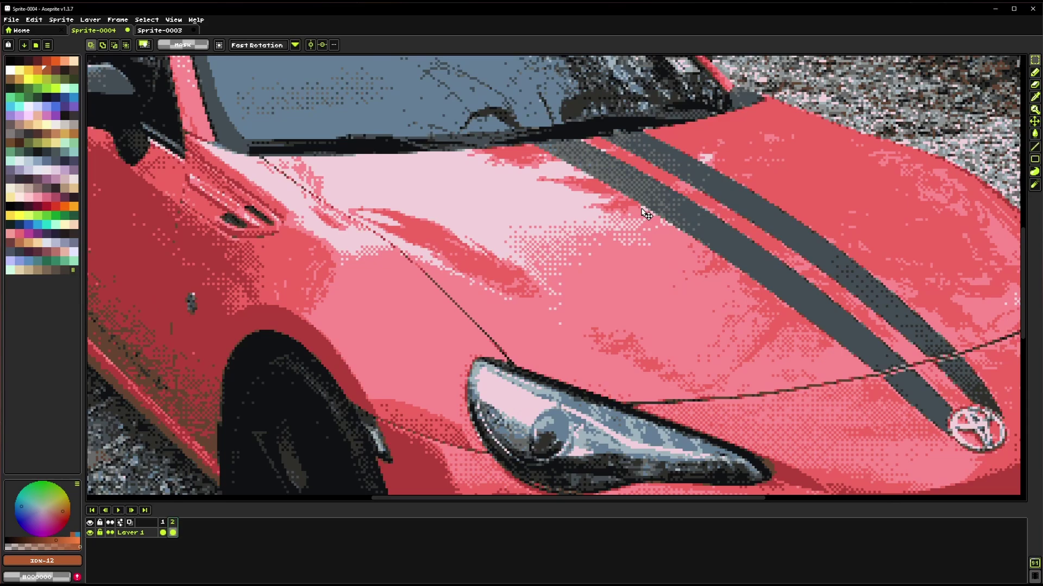
{"action": "left_click_drag", "start_coordinate": [348, 361], "coordinate": [600, 307]}
{"action": "scroll", "coordinate": [371, 236], "scroll_direction": "down", "scroll_amount": 1}
{"action": "left_click_drag", "start_coordinate": [371, 236], "coordinate": [561, 325]}
{"action": "scroll", "coordinate": [561, 326], "scroll_direction": "up", "scroll_amount": 1}
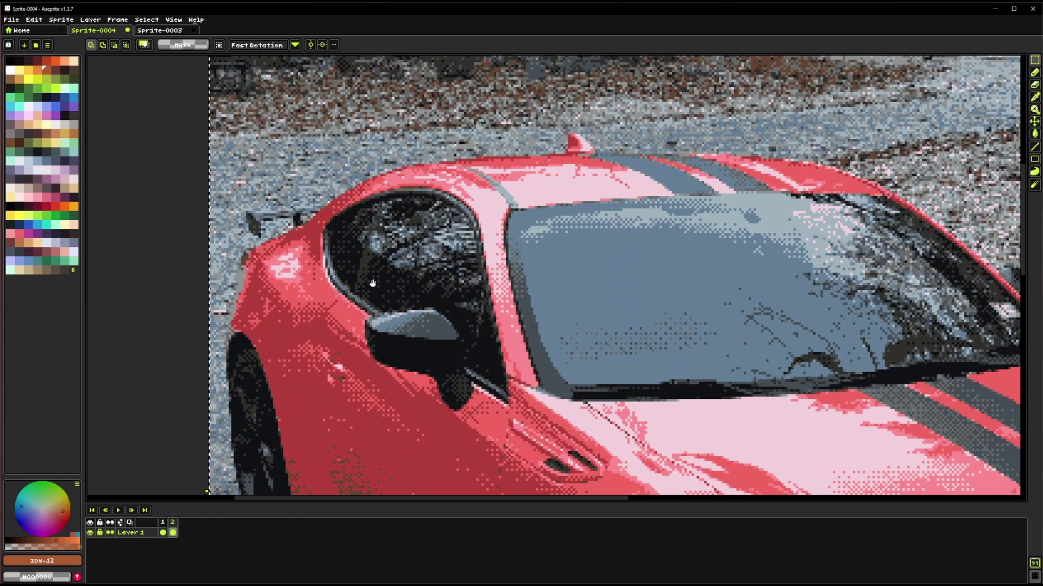
{"action": "scroll", "coordinate": [581, 337], "scroll_direction": "up", "scroll_amount": 5}
{"action": "scroll", "coordinate": [616, 448], "scroll_direction": "right", "scroll_amount": 3}
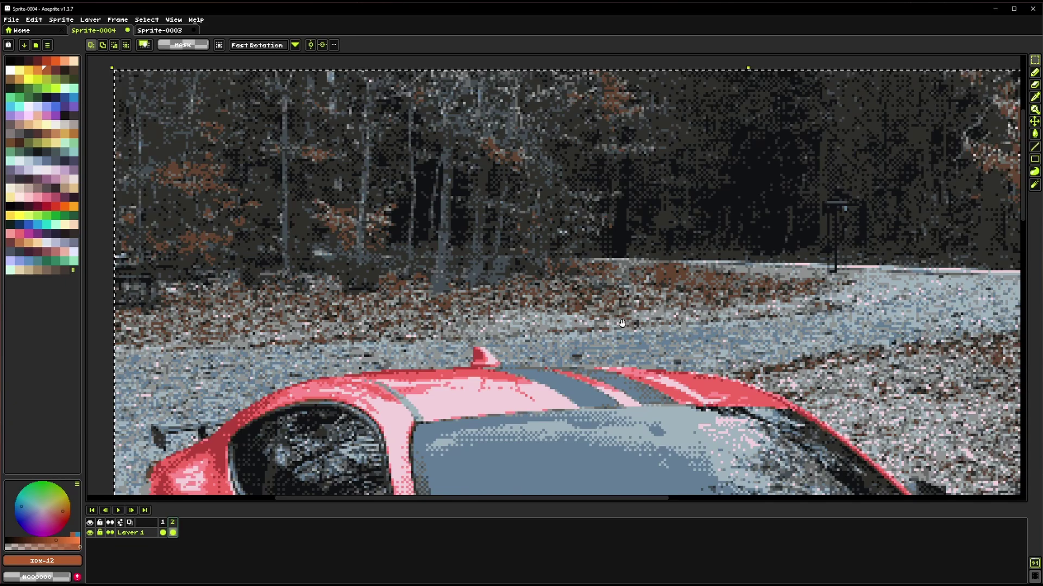
{"action": "scroll", "coordinate": [545, 249], "scroll_direction": "down", "scroll_amount": 4}
{"action": "scroll", "coordinate": [544, 249], "scroll_direction": "down", "scroll_amount": 1}
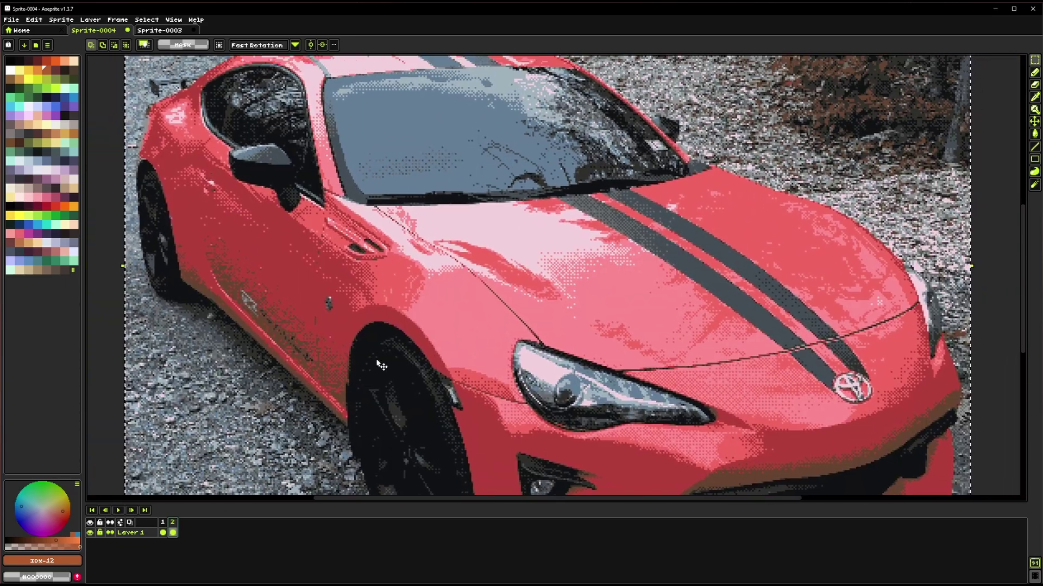
{"action": "left_click", "coordinate": [163, 522]}
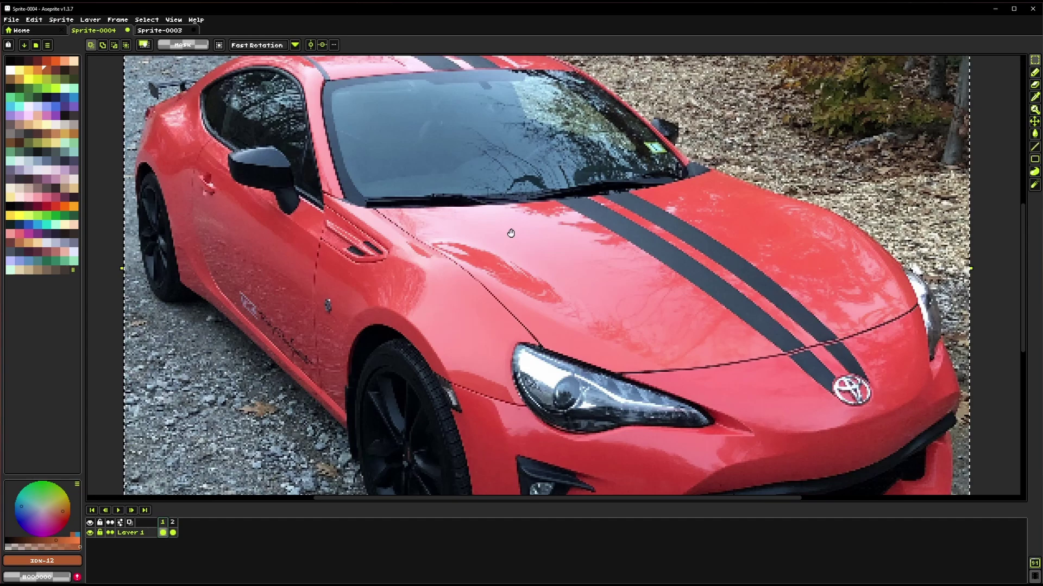
{"action": "scroll", "coordinate": [353, 264], "scroll_direction": "down", "scroll_amount": 2}
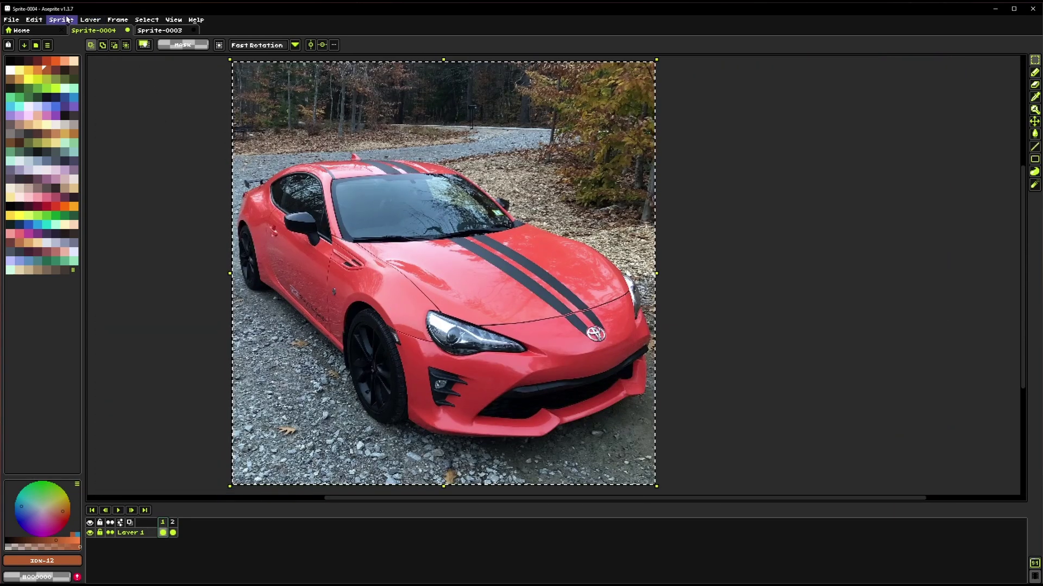
Palettize frame 1 with the Bayer 2x2 dither matrix.
{"action": "left_click", "coordinate": [61, 19]}
{"action": "left_click", "coordinate": [109, 89]}
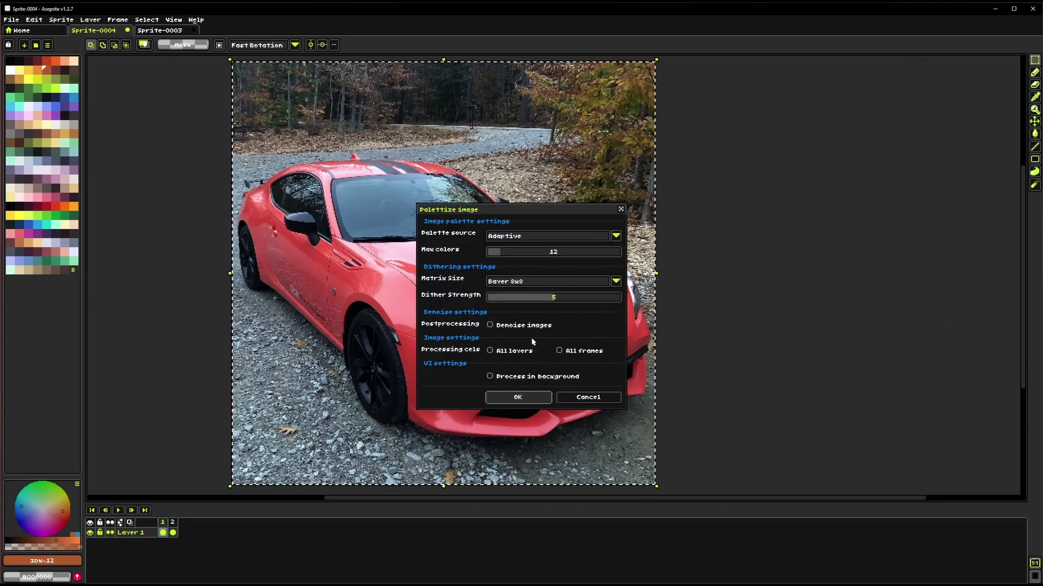
{"action": "left_click", "coordinate": [518, 282]}
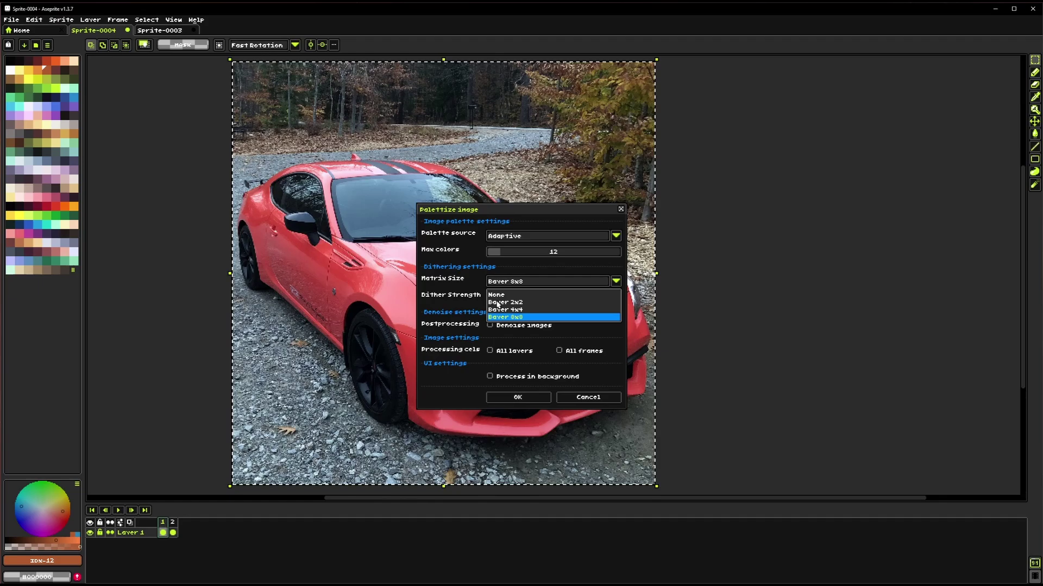
{"action": "left_click", "coordinate": [511, 303]}
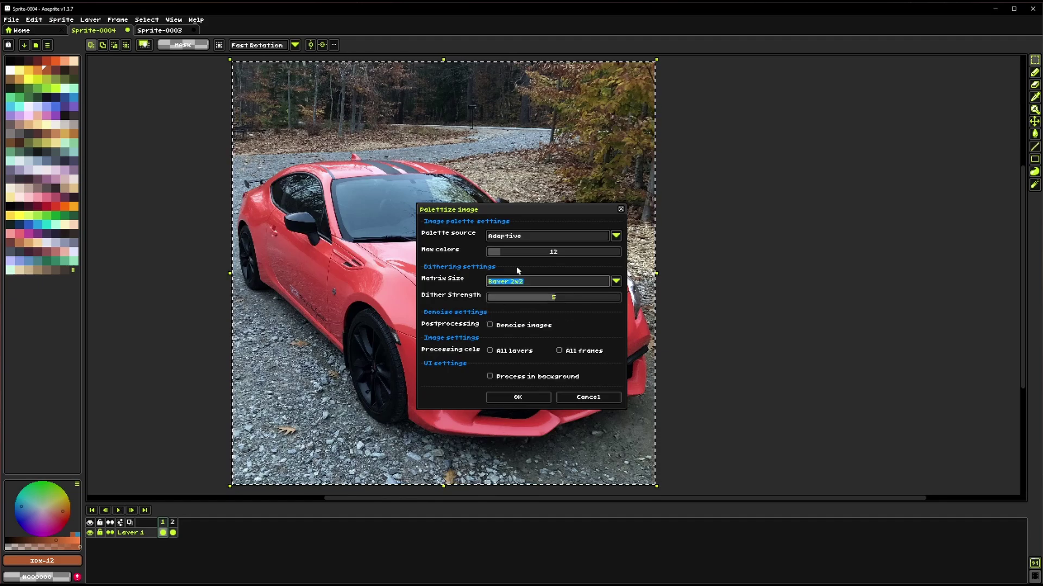
{"action": "left_click", "coordinate": [516, 396]}
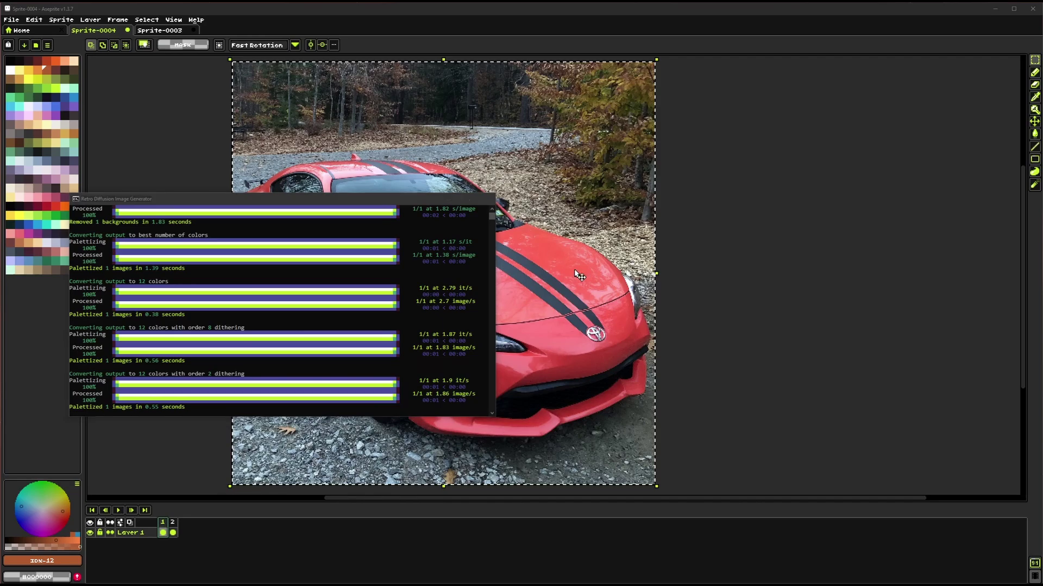
Deselect and flip between frames 1 and 2 to compare the two dither patterns.
{"action": "key", "text": "ctrl+d"}
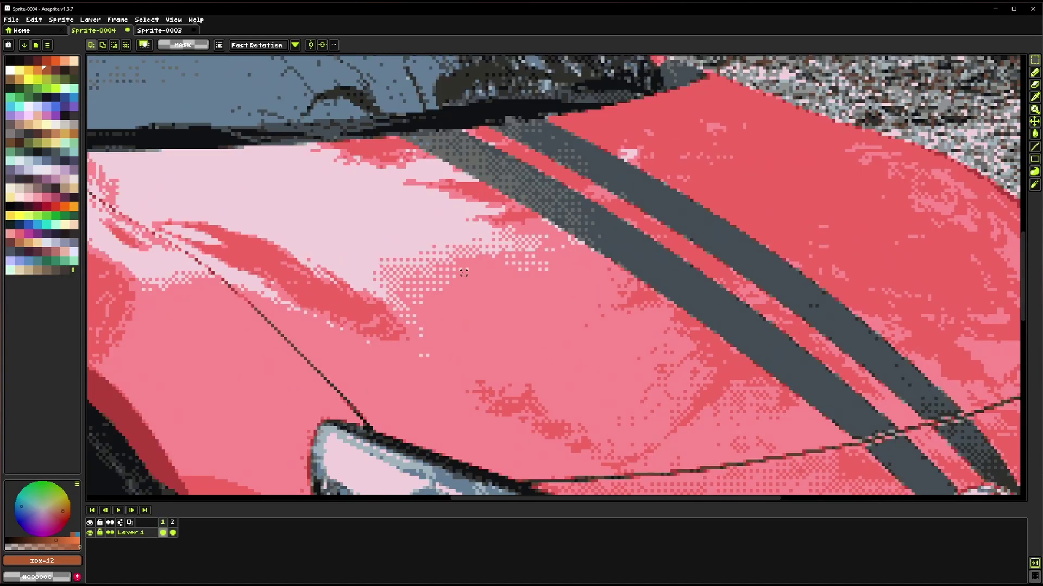
{"action": "key", "text": "Right"}
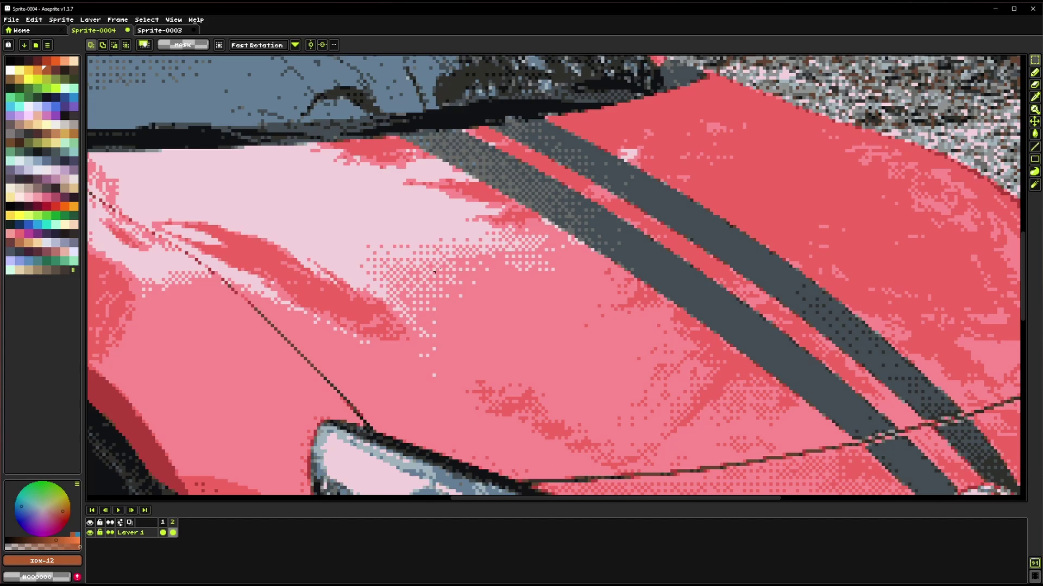
{"action": "key", "text": "Left"}
{"action": "key", "text": "Right"}
{"action": "key", "text": "Left"}
{"action": "key", "text": "Right"}
{"action": "key", "text": "Left"}
{"action": "key", "text": "Right"}
Return to frame 1's 2x2-dithered version, recentre the car and select the whole sprite.
{"action": "scroll", "coordinate": [244, 186], "scroll_direction": "down", "scroll_amount": 2}
{"action": "scroll", "coordinate": [360, 243], "scroll_direction": "up", "scroll_amount": 2}
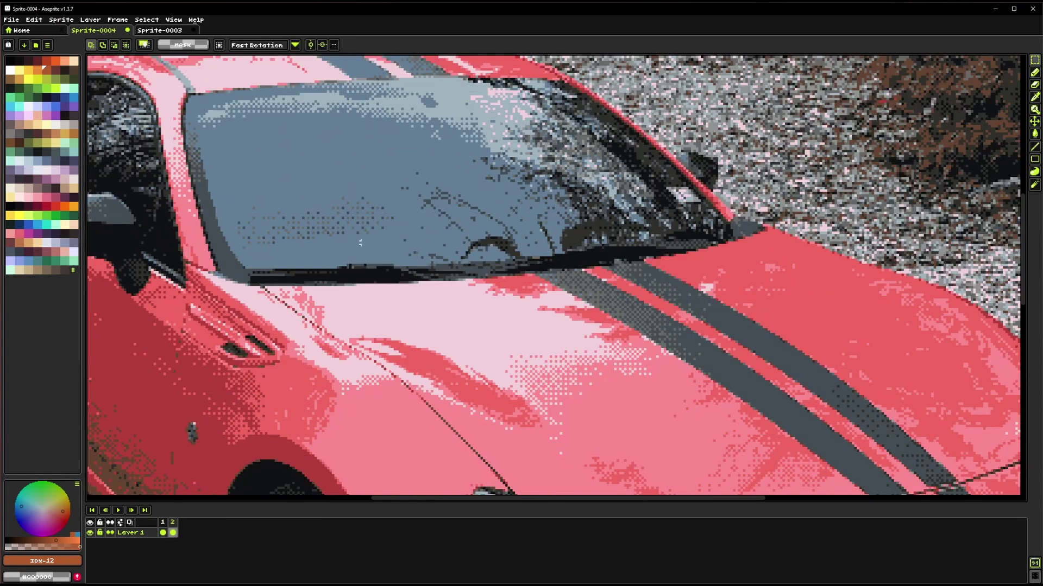
{"action": "scroll", "coordinate": [360, 243], "scroll_direction": "down", "scroll_amount": 1}
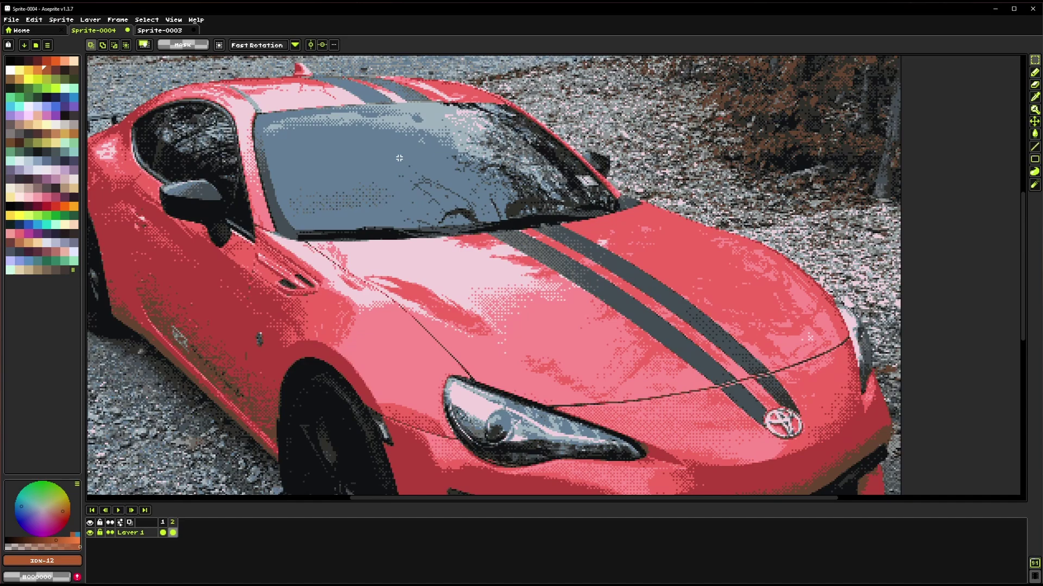
{"action": "key", "text": "Left"}
{"action": "scroll", "coordinate": [434, 374], "scroll_direction": "up", "scroll_amount": 1}
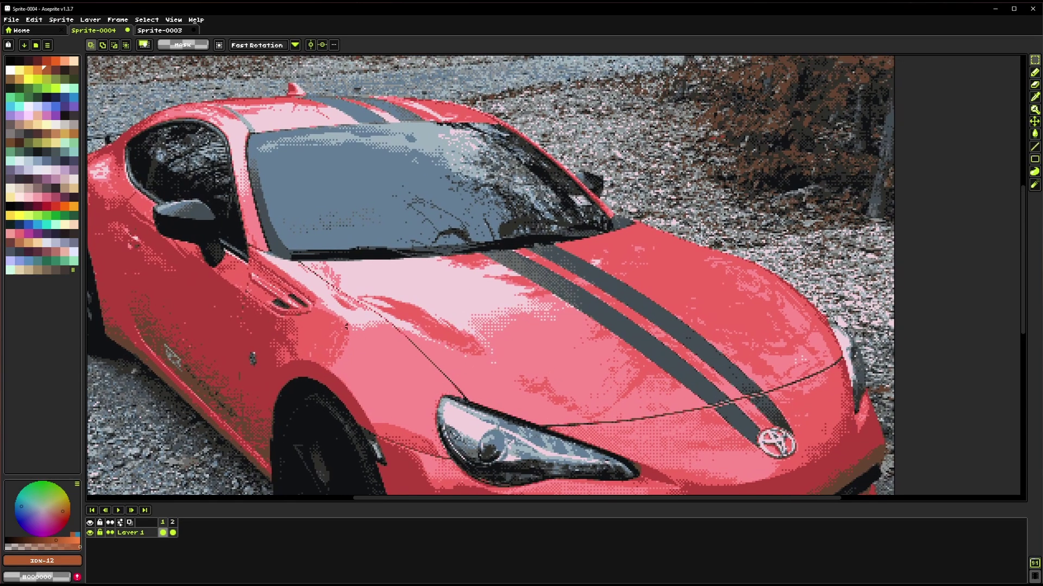
{"action": "scroll", "coordinate": [346, 326], "scroll_direction": "down", "scroll_amount": 1}
{"action": "left_click_drag", "start_coordinate": [446, 347], "coordinate": [435, 337]}
{"action": "key", "text": "ctrl+a"}
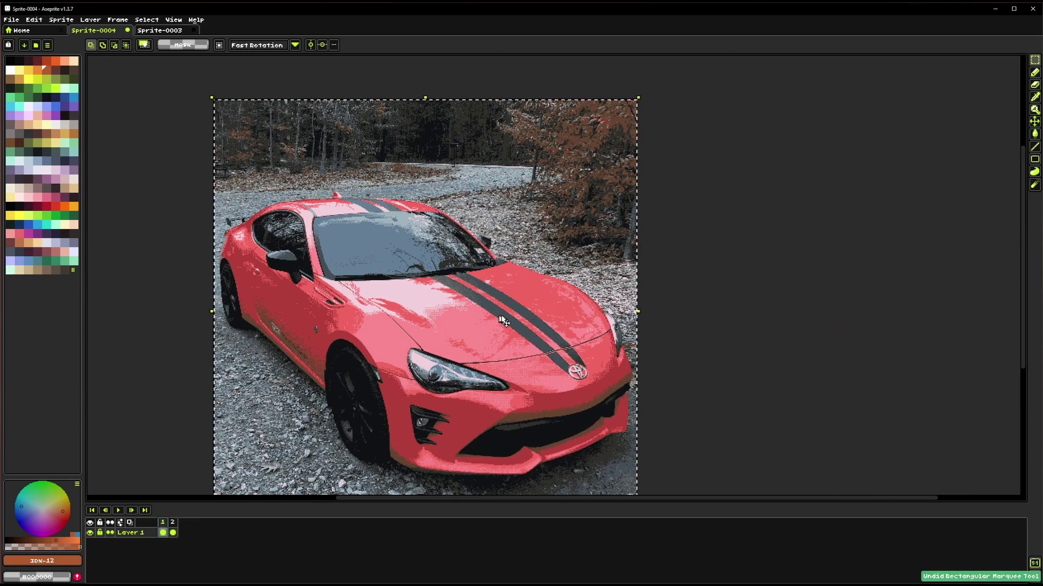
{"action": "key", "text": "Right"}
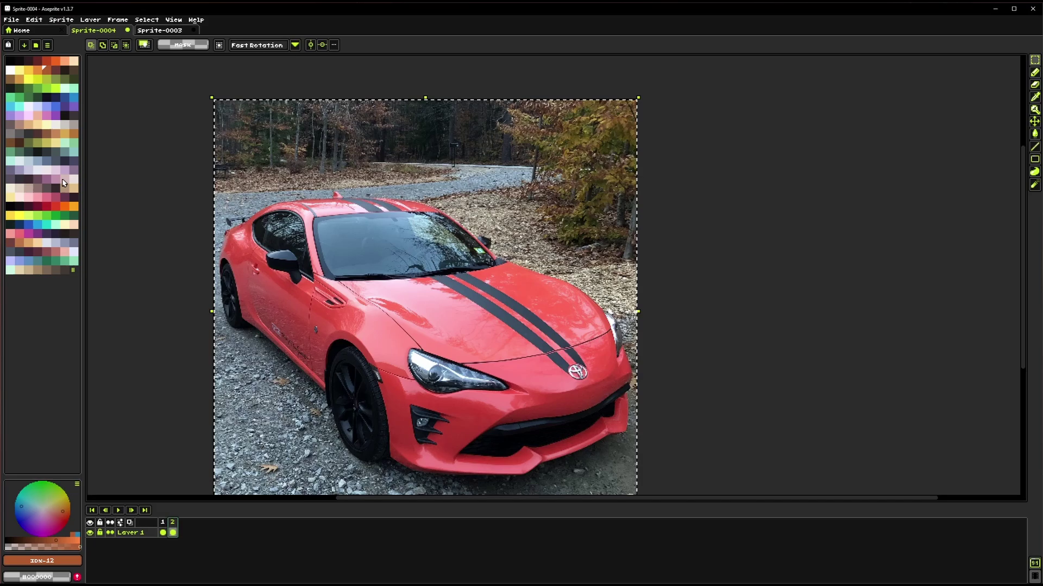
{"action": "left_click", "coordinate": [61, 20]}
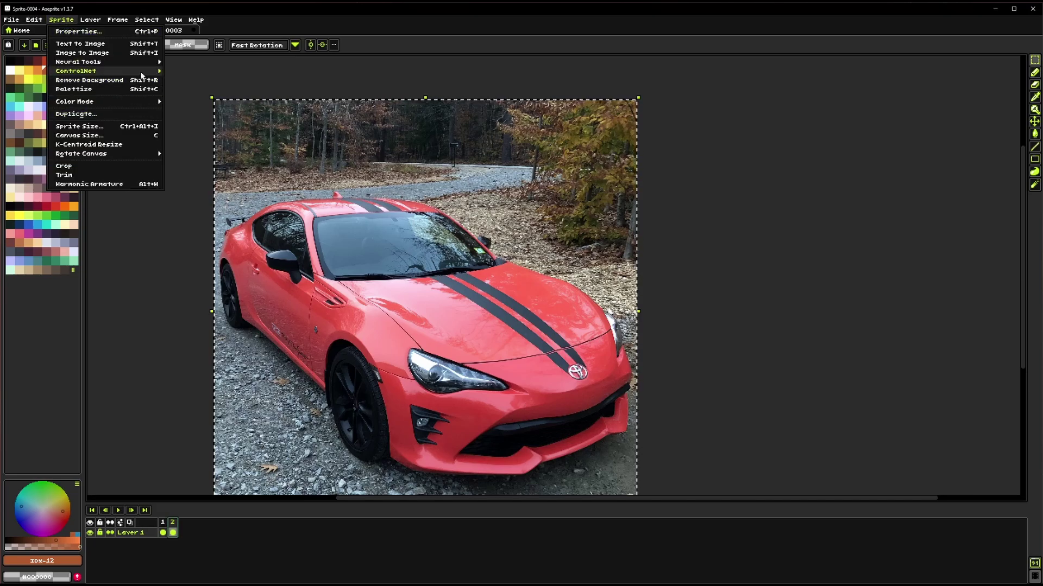
{"action": "left_click", "coordinate": [74, 89]}
{"action": "left_click", "coordinate": [518, 282]}
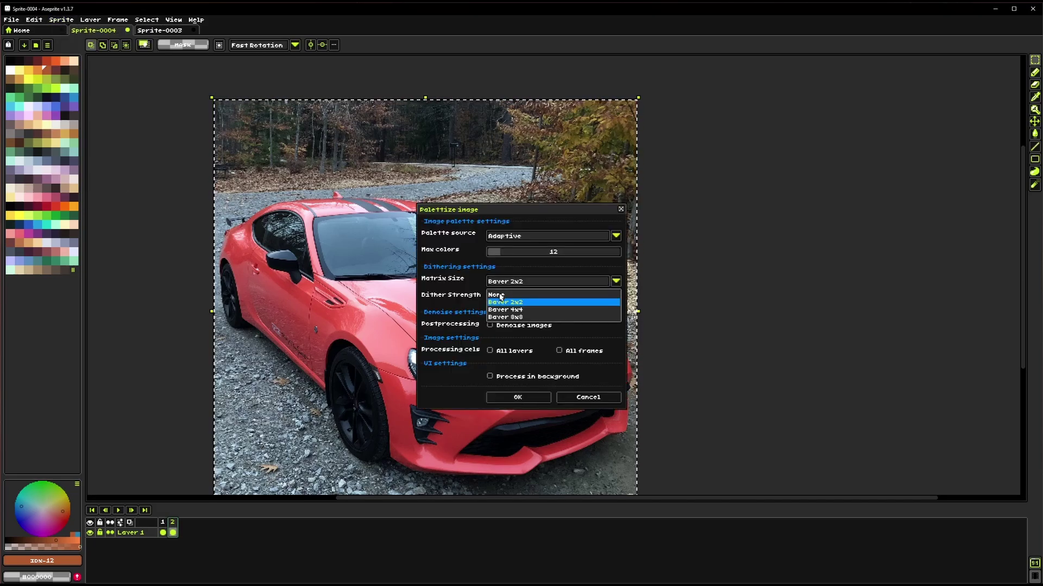
{"action": "left_click", "coordinate": [502, 296]}
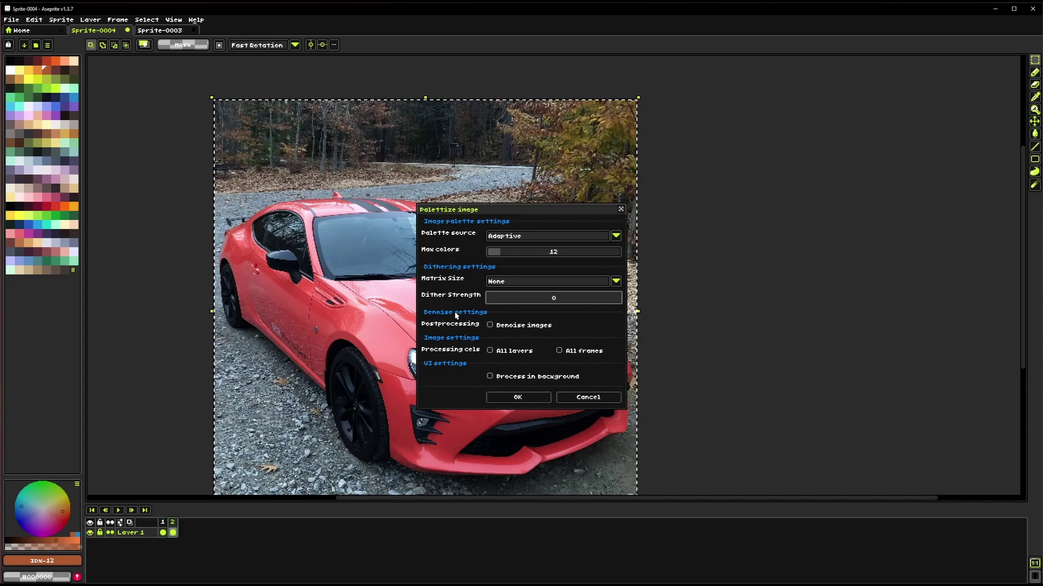
{"action": "left_click", "coordinate": [519, 327]}
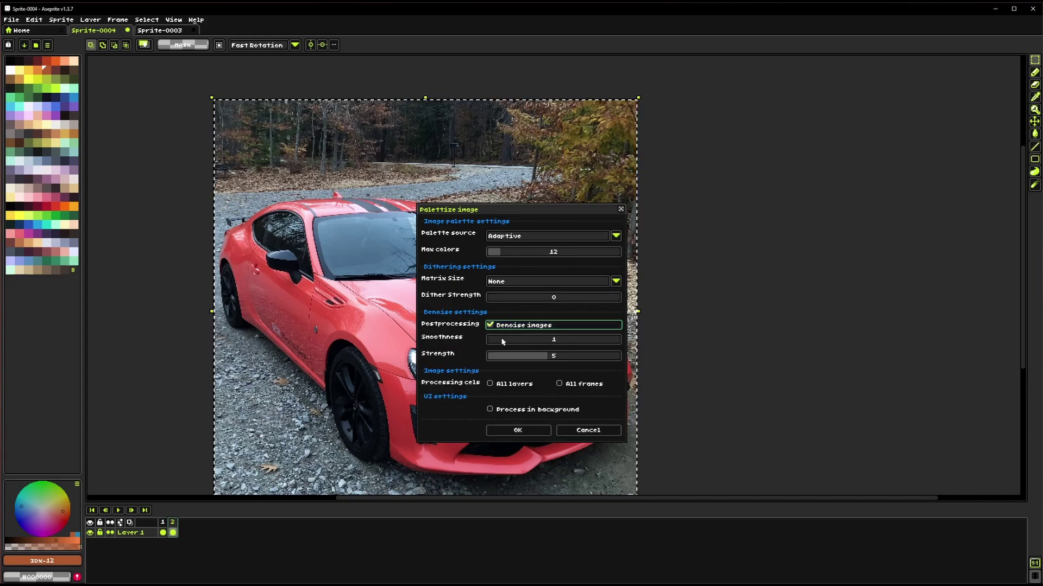
{"action": "scroll", "coordinate": [388, 134], "scroll_direction": "up", "scroll_amount": 1}
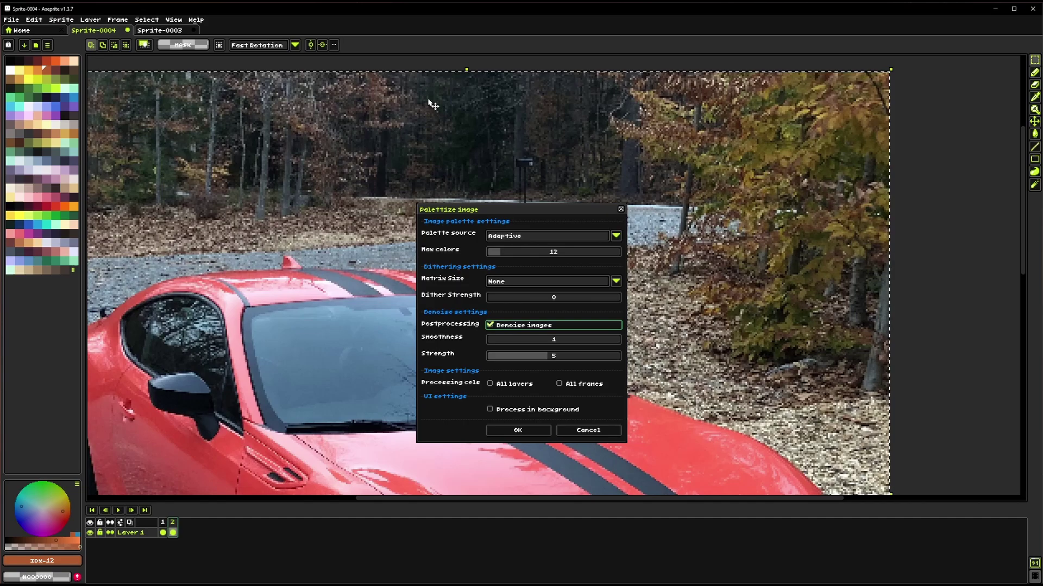
{"action": "scroll", "coordinate": [433, 105], "scroll_direction": "up", "scroll_amount": 1}
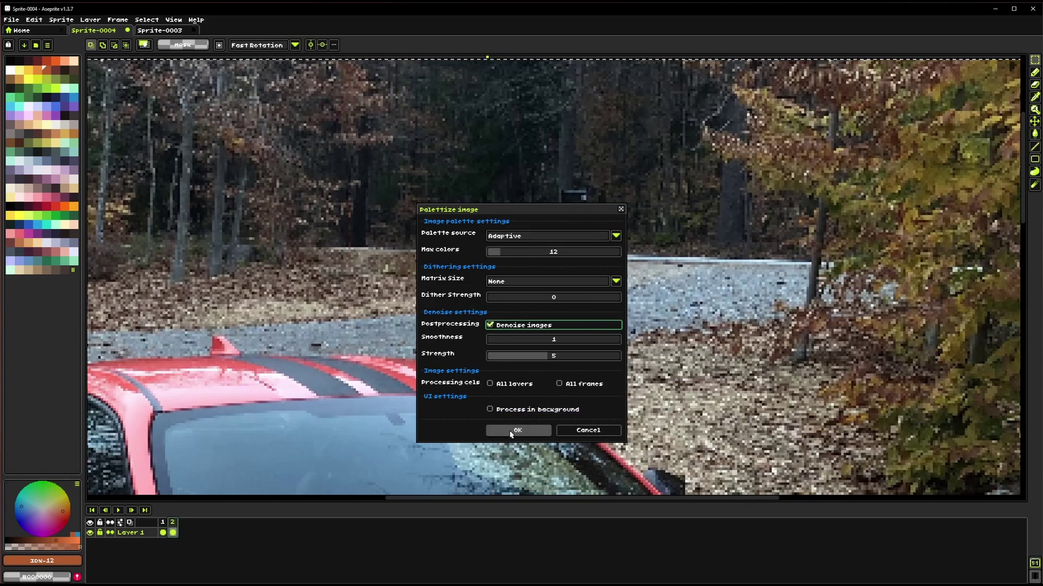
{"action": "left_click", "coordinate": [528, 432]}
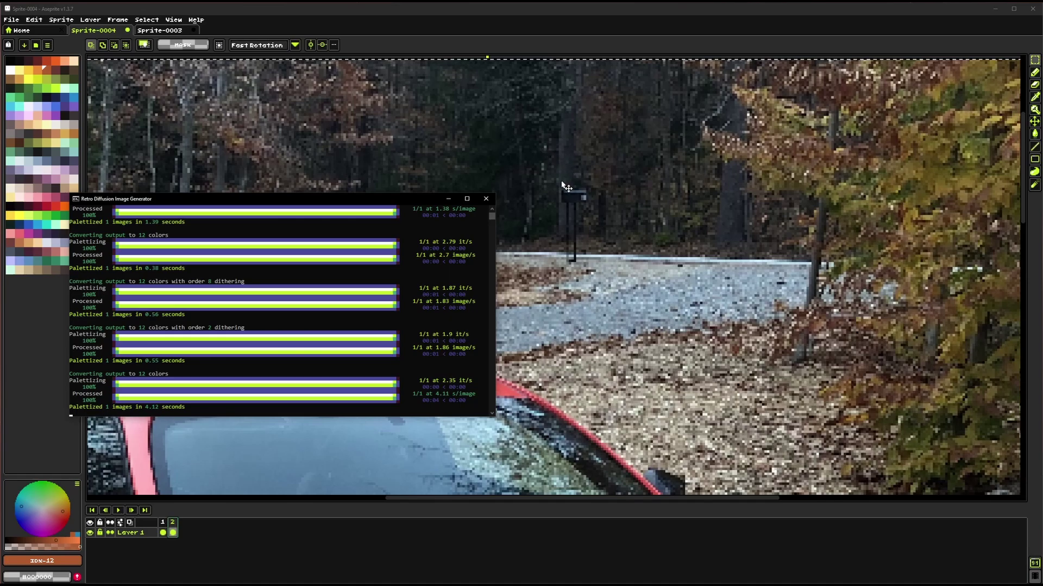
{"action": "scroll", "coordinate": [473, 217], "scroll_direction": "down", "scroll_amount": 3}
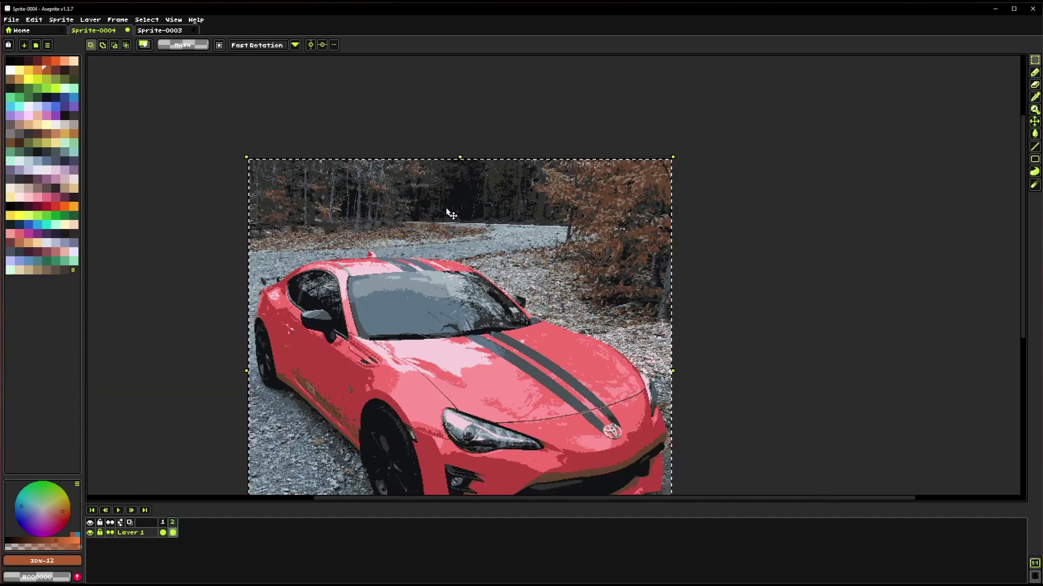
{"action": "scroll", "coordinate": [589, 399], "scroll_direction": "up", "scroll_amount": 2}
{"action": "scroll", "coordinate": [447, 261], "scroll_direction": "up", "scroll_amount": 5}
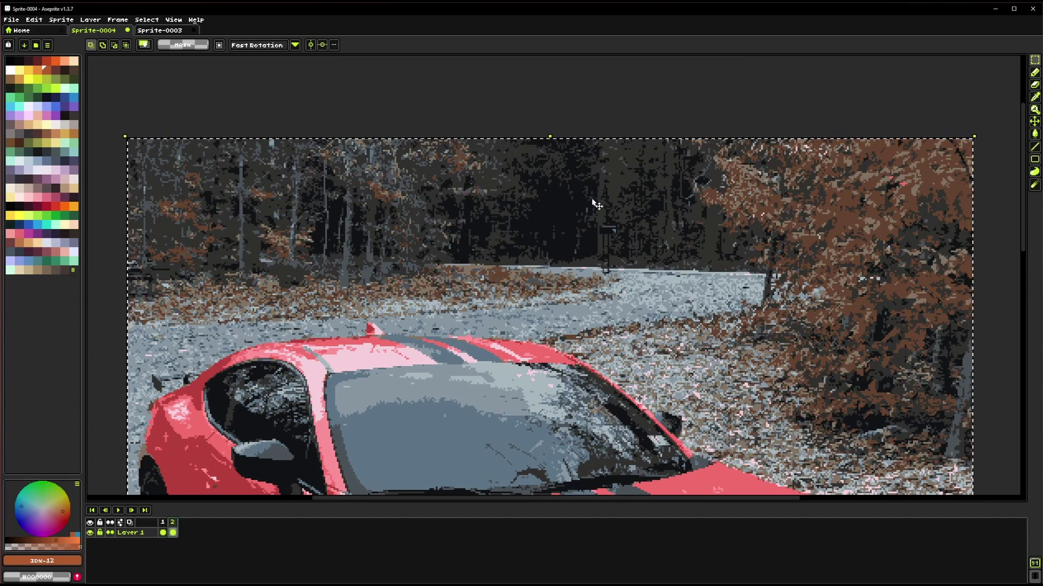
{"action": "left_click_drag", "start_coordinate": [607, 241], "coordinate": [501, 247]}
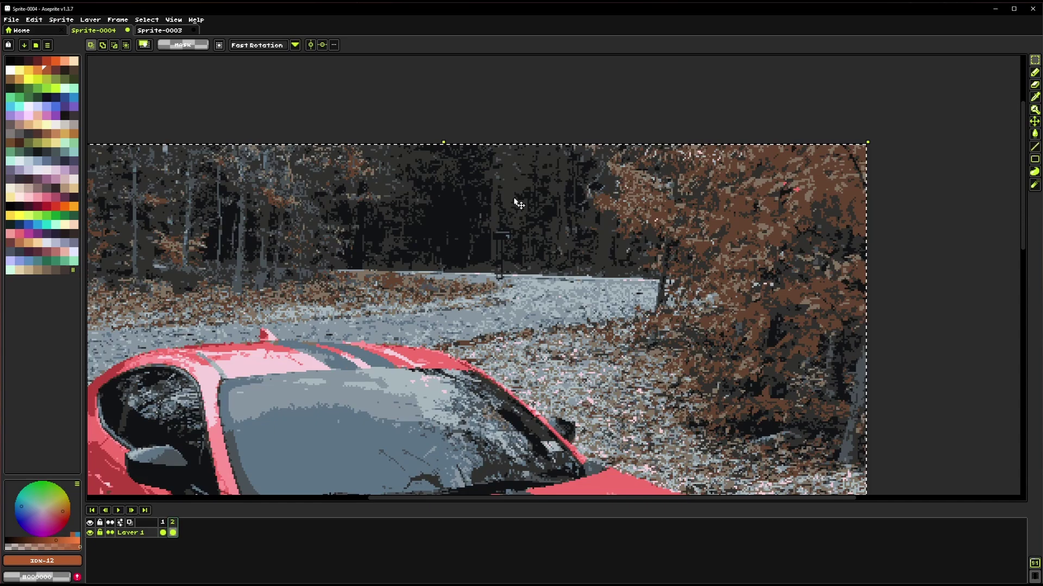
{"action": "left_click_drag", "start_coordinate": [494, 204], "coordinate": [504, 174]}
{"action": "scroll", "coordinate": [504, 174], "scroll_direction": "down", "scroll_amount": 2}
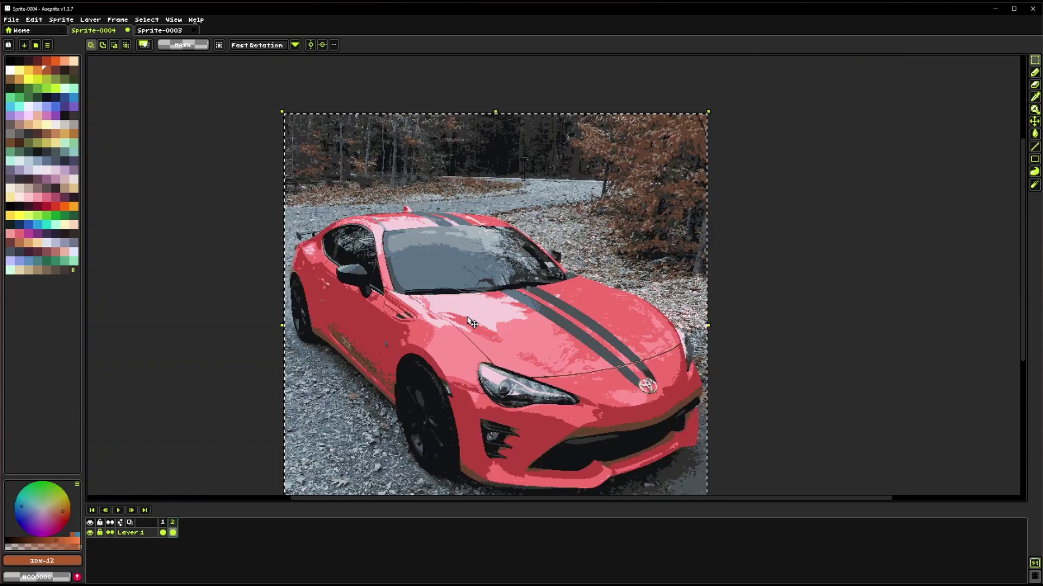
{"action": "left_click_drag", "start_coordinate": [465, 349], "coordinate": [378, 274]}
{"action": "key", "text": "ctrl+z"}
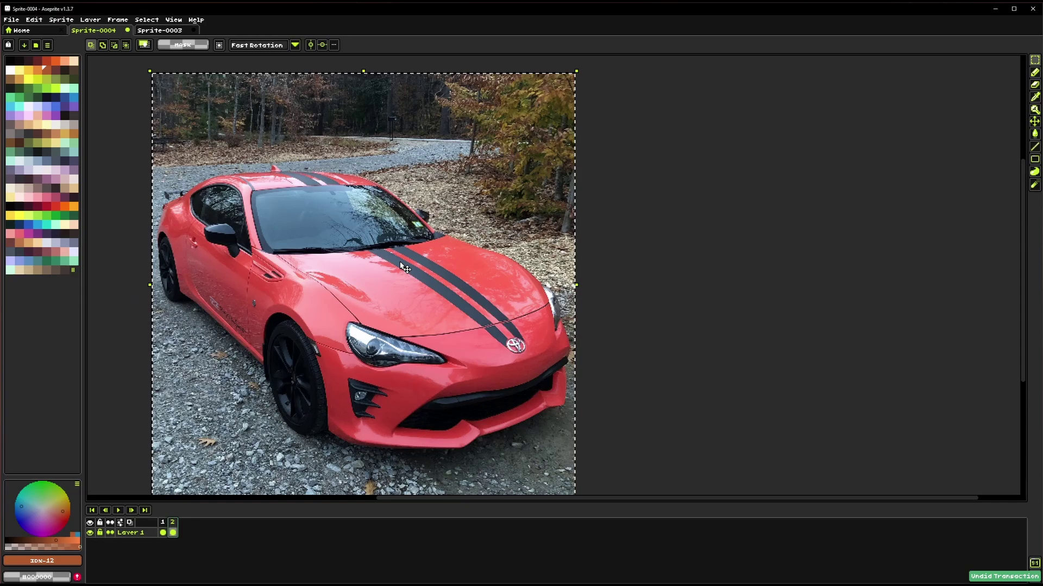
Palettize the car with denoising off and Palette source set to Active palette.
{"action": "left_click", "coordinate": [61, 20]}
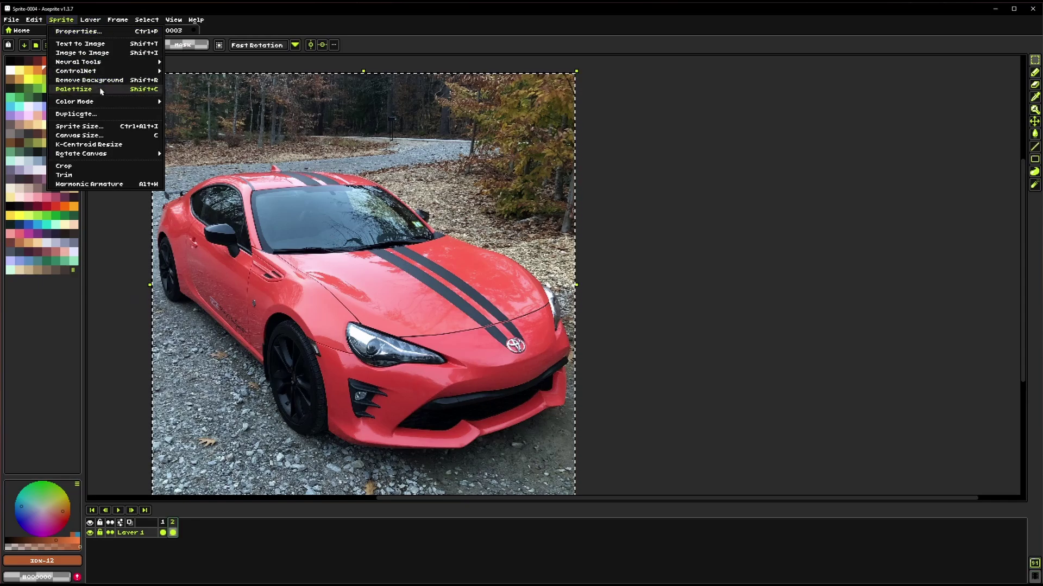
{"action": "left_click", "coordinate": [81, 90]}
{"action": "left_click", "coordinate": [500, 310]}
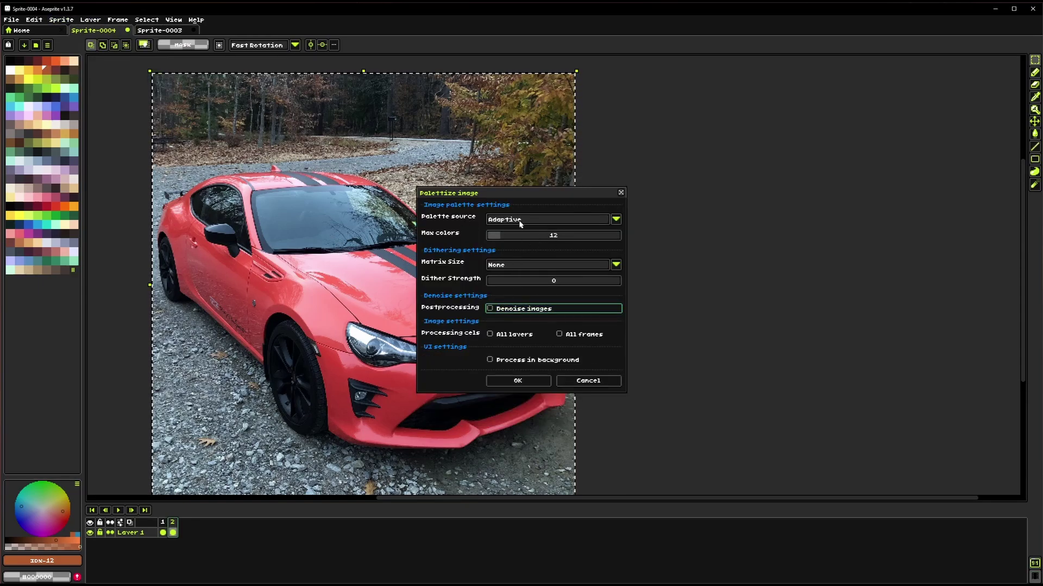
{"action": "left_click", "coordinate": [531, 220]}
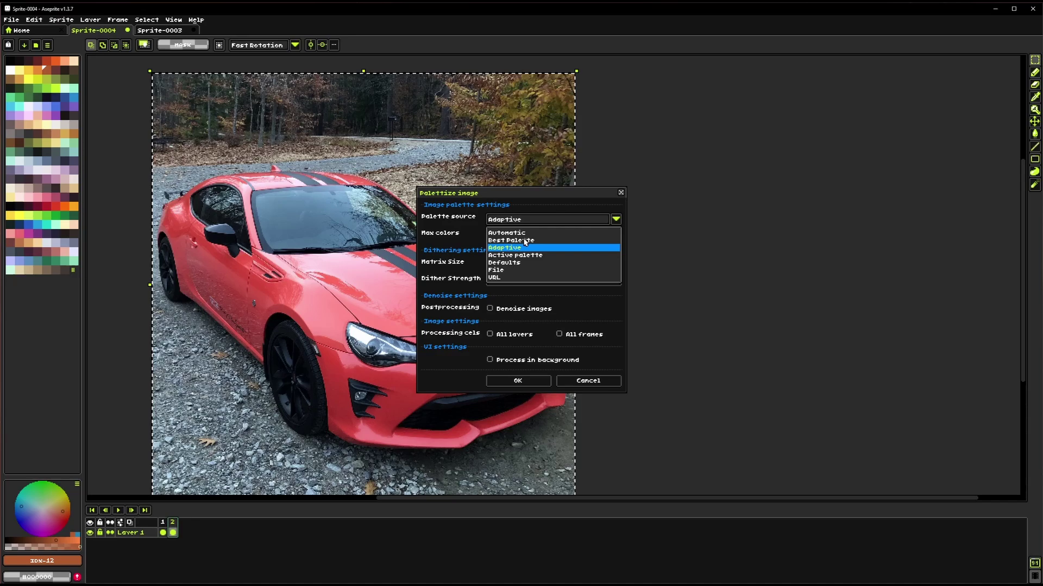
{"action": "left_click", "coordinate": [518, 240]}
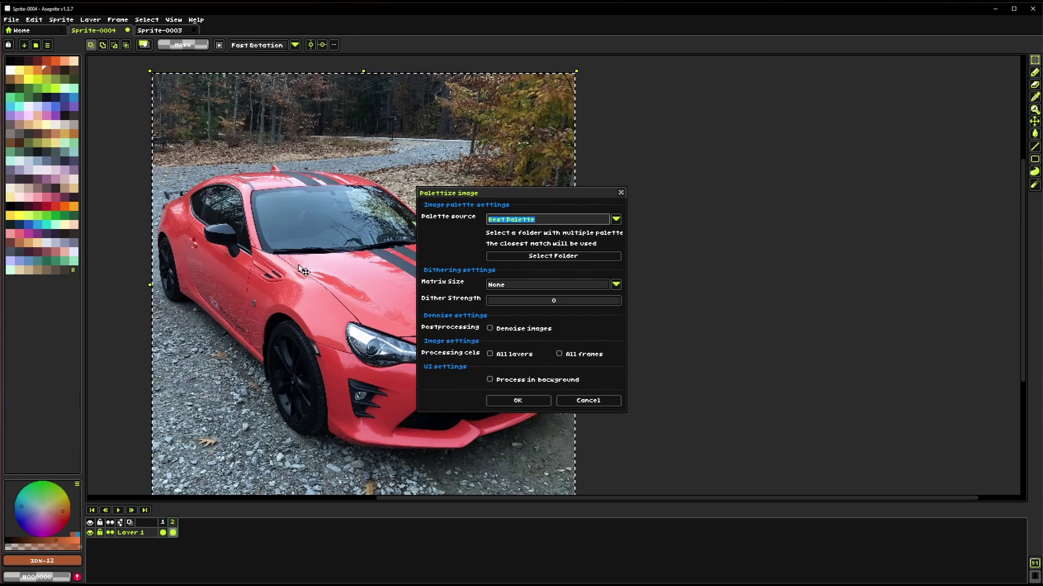
{"action": "left_click", "coordinate": [576, 217]}
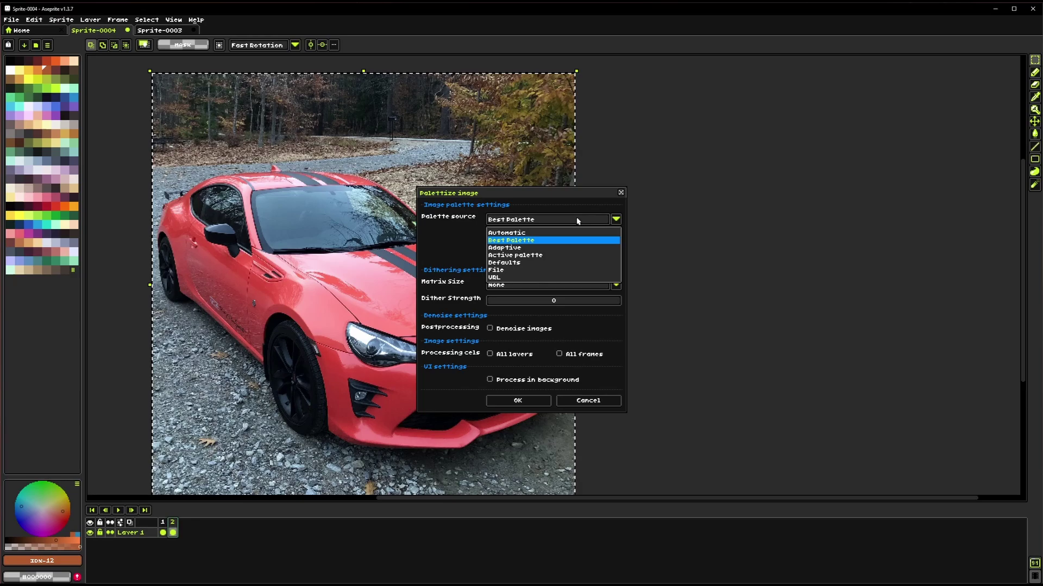
{"action": "left_click", "coordinate": [576, 217]}
{"action": "left_click", "coordinate": [538, 220]}
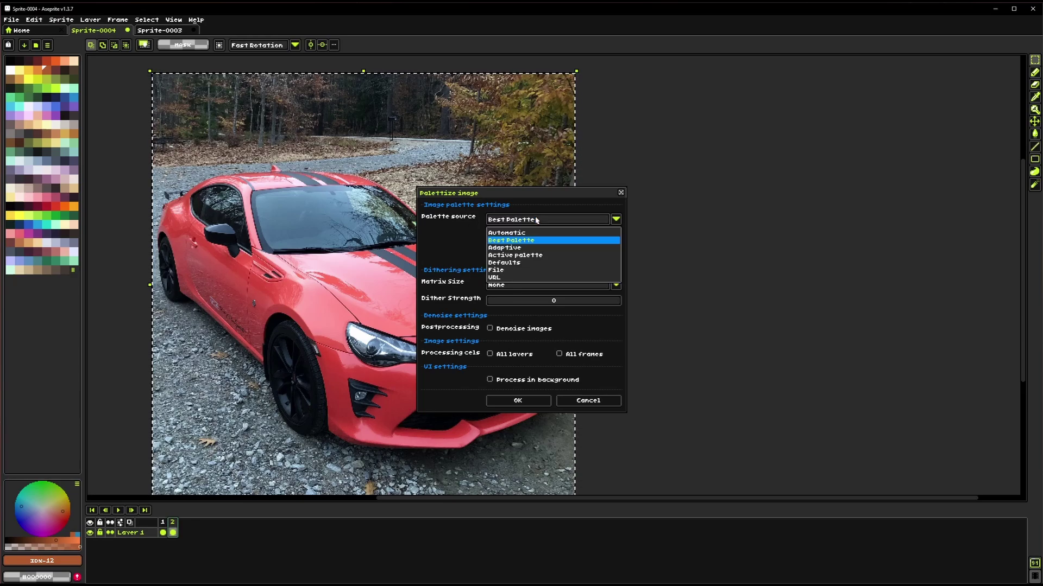
{"action": "left_click", "coordinate": [511, 255]}
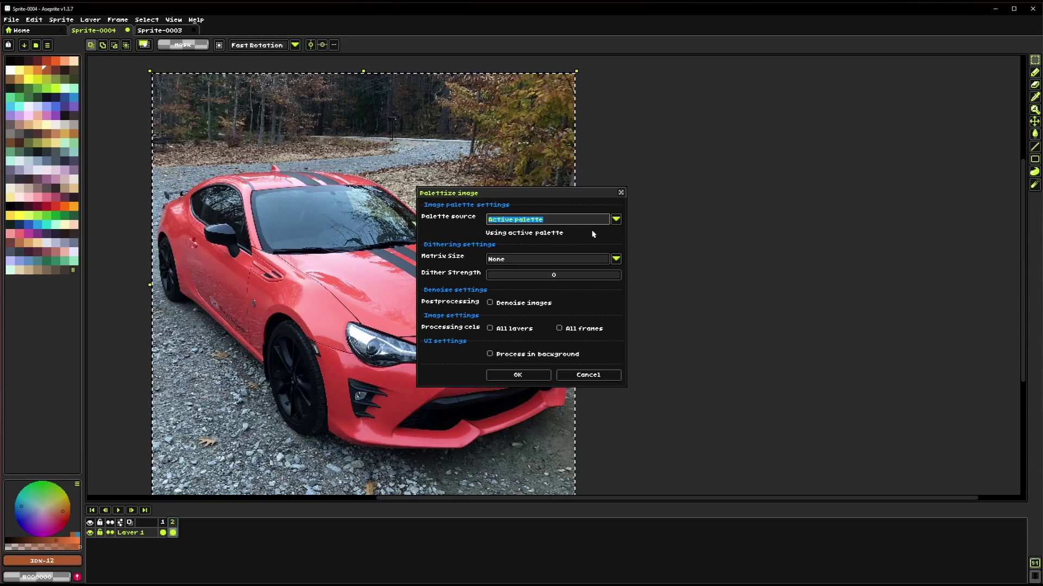
{"action": "left_click", "coordinate": [540, 376]}
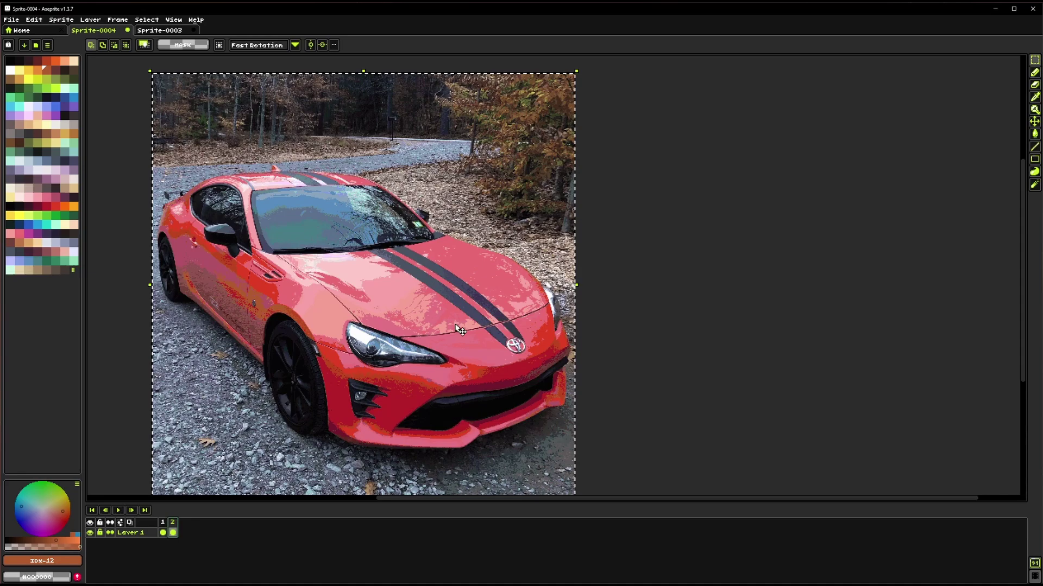
Inspect the roof, undo the palettization, and reopen the Sprite > Palettize settings.
{"action": "scroll", "coordinate": [608, 298], "scroll_direction": "up", "scroll_amount": 3}
{"action": "left_click_drag", "start_coordinate": [606, 310], "coordinate": [639, 398]}
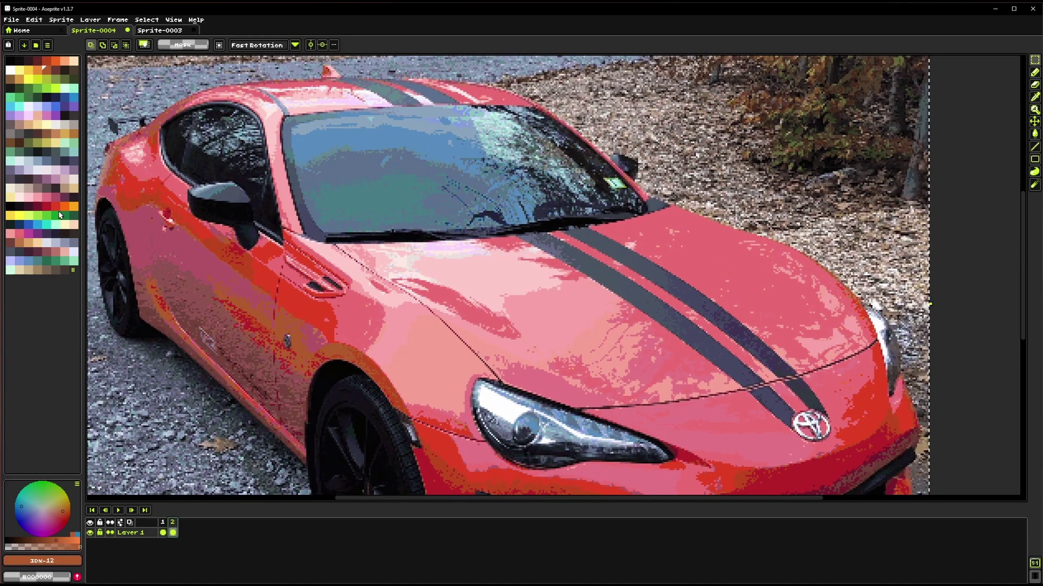
{"action": "scroll", "coordinate": [380, 216], "scroll_direction": "down", "scroll_amount": 4}
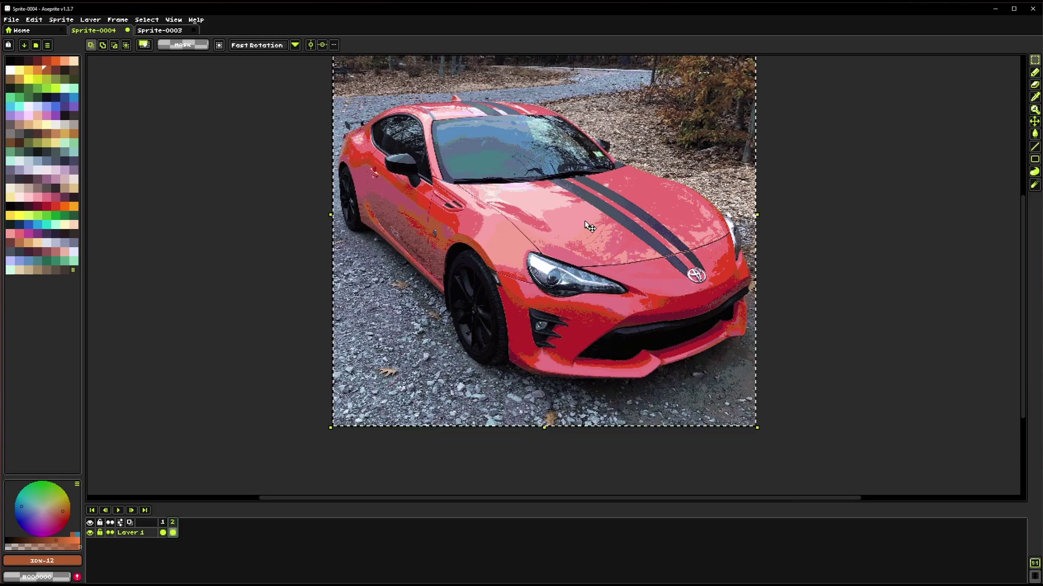
{"action": "key", "text": "ctrl+z"}
{"action": "left_click", "coordinate": [61, 20]}
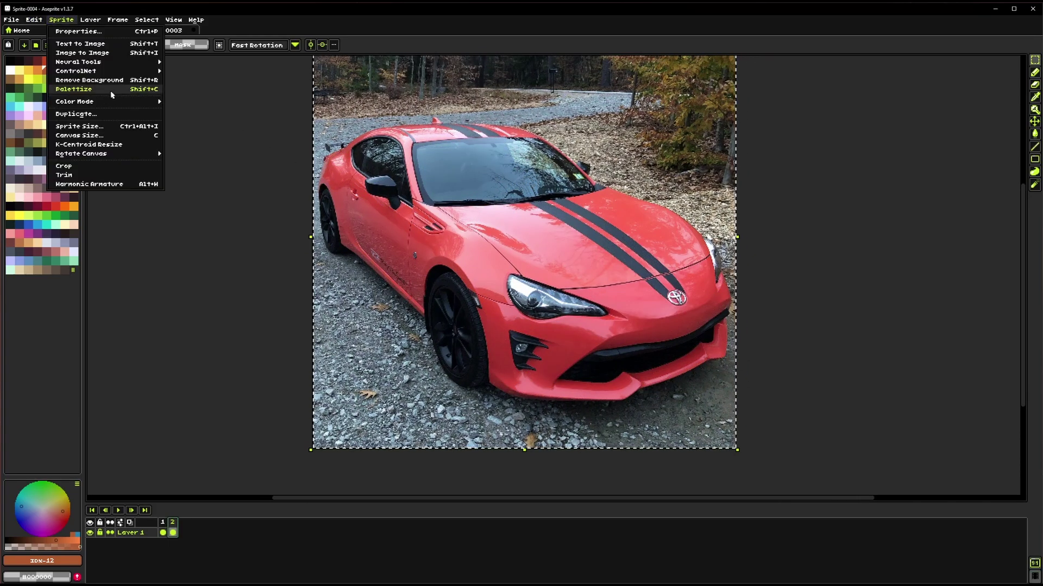
{"action": "left_click", "coordinate": [81, 91]}
Switch the palette source to Defaults and browse the available palette presets.
{"action": "left_click", "coordinate": [538, 240]}
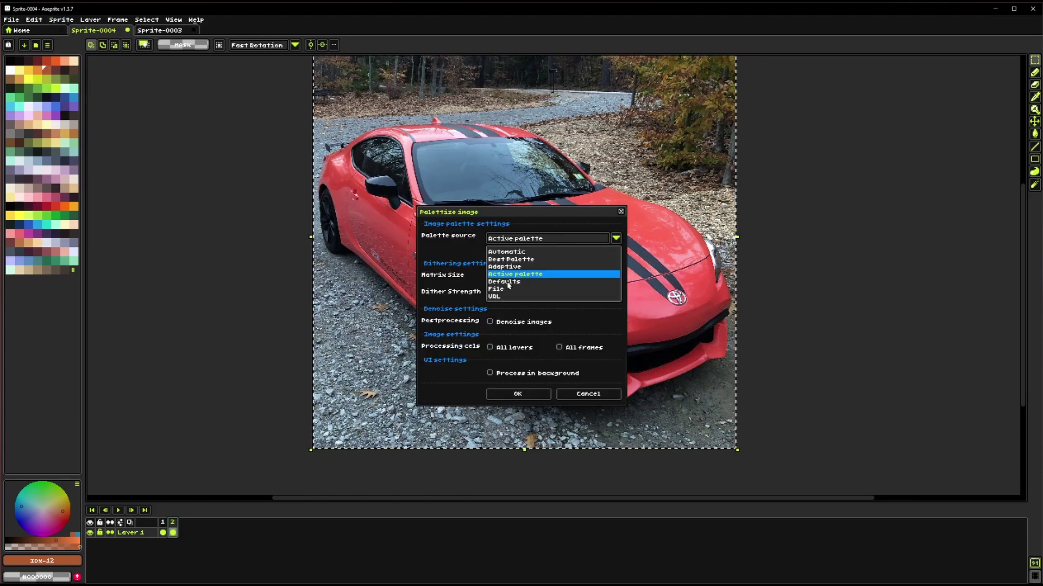
{"action": "left_click", "coordinate": [509, 282]}
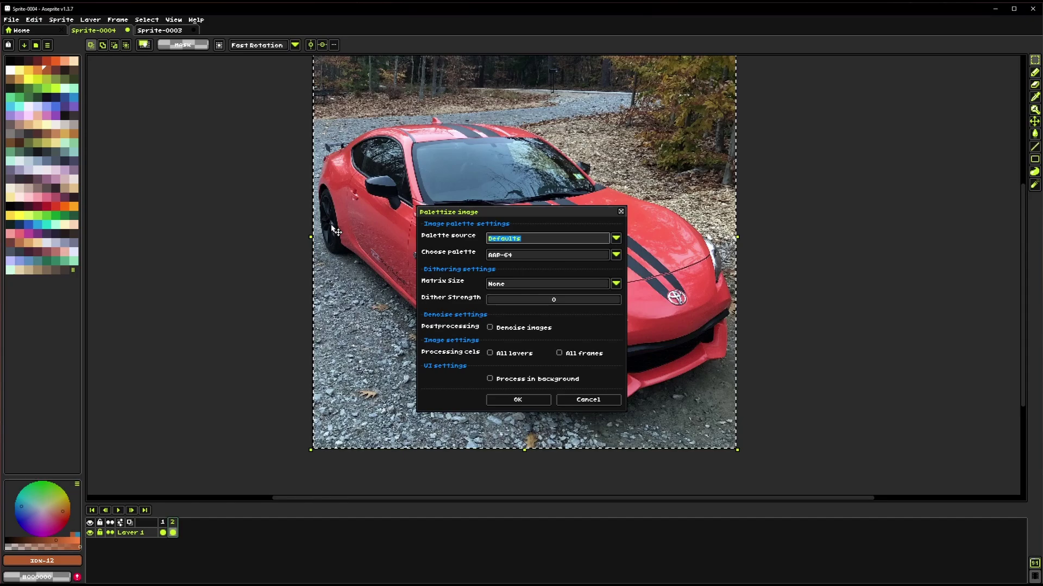
{"action": "left_click", "coordinate": [41, 49]}
{"action": "scroll", "coordinate": [147, 233], "scroll_direction": "down", "scroll_amount": 3}
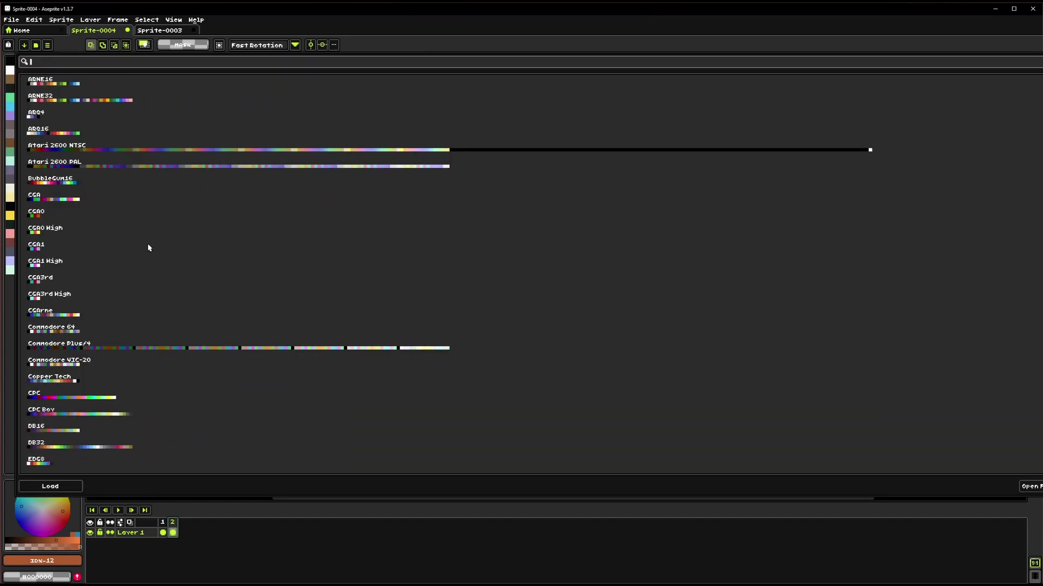
{"action": "scroll", "coordinate": [99, 220], "scroll_direction": "down", "scroll_amount": 10}
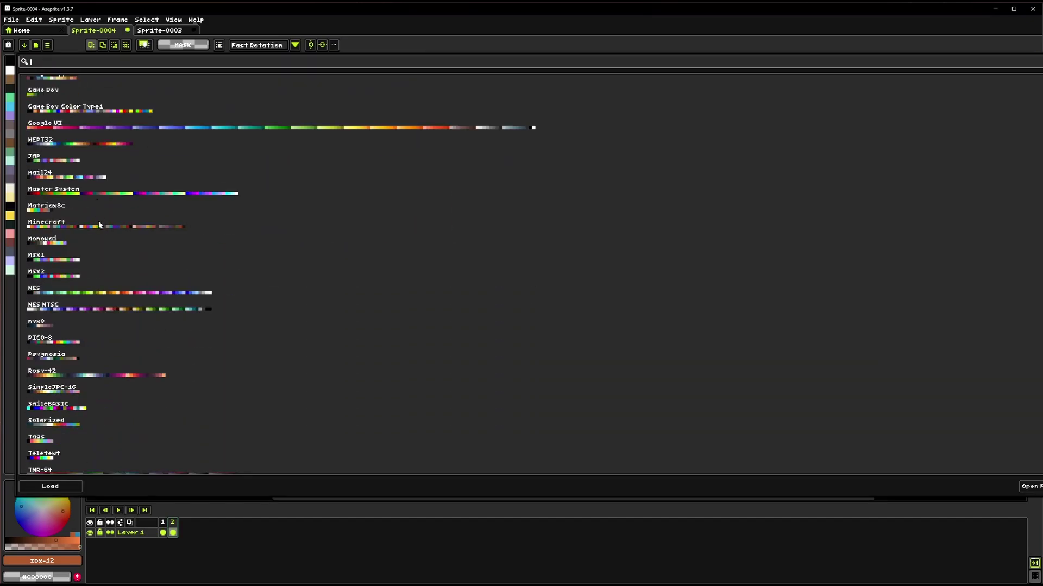
{"action": "left_click", "coordinate": [387, 533]}
Keep AAP-64 as the chosen default palette.
{"action": "left_click", "coordinate": [525, 253]}
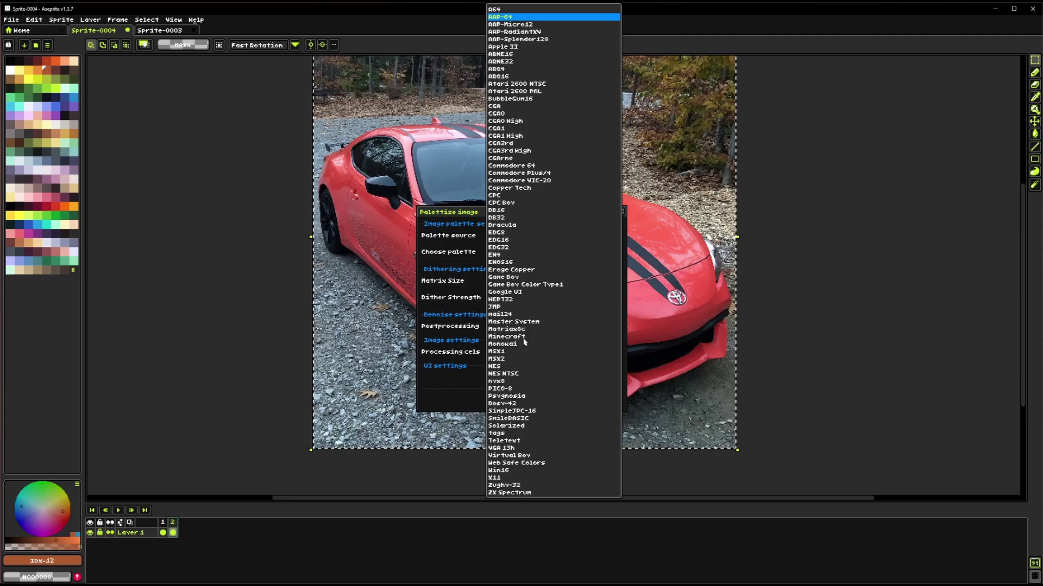
{"action": "left_click", "coordinate": [465, 254]}
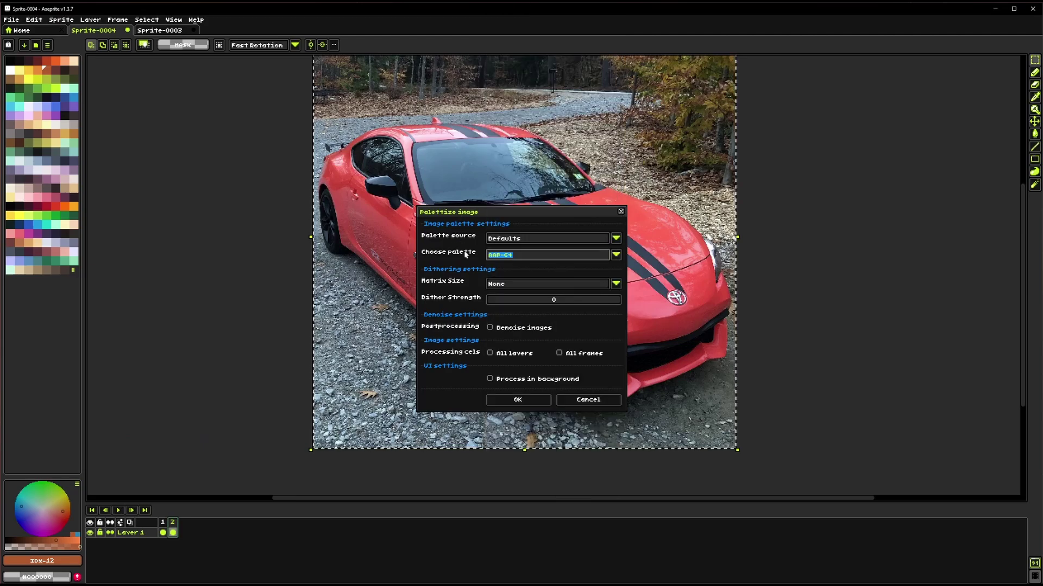
{"action": "left_click", "coordinate": [521, 240]}
Change the palette source to File, then to URL.
{"action": "left_click", "coordinate": [503, 288]}
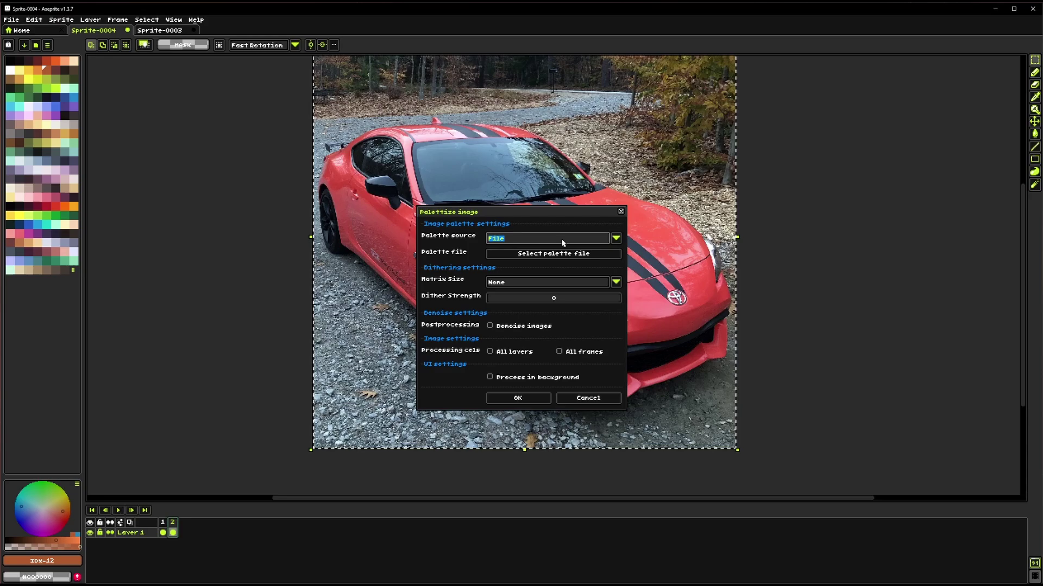
{"action": "left_click", "coordinate": [562, 243]}
{"action": "left_click", "coordinate": [504, 299]}
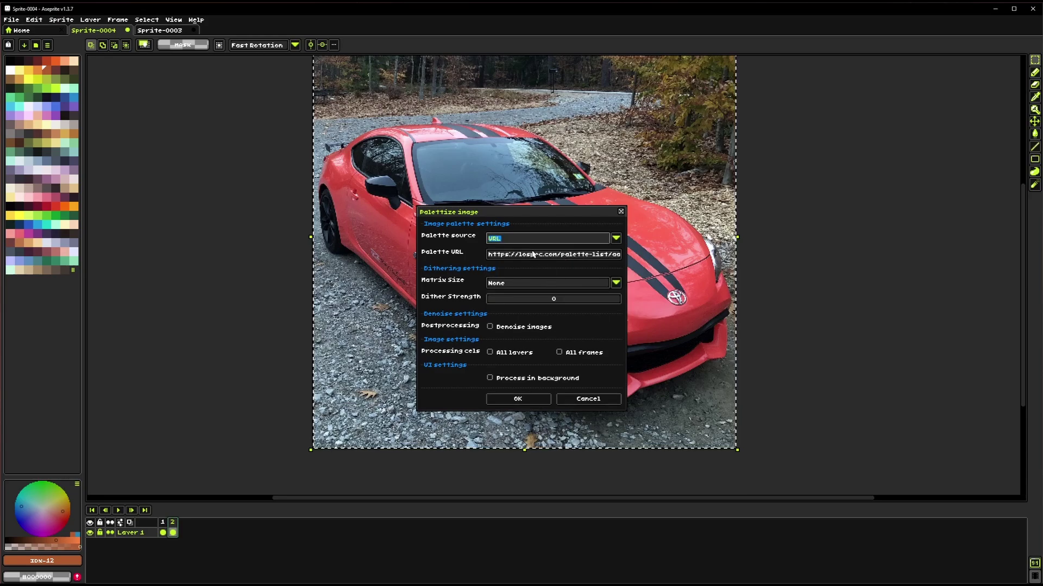
Review the full Lospec AAP-64 link in the Palette URL field.
{"action": "left_click_drag", "start_coordinate": [517, 256], "coordinate": [595, 256]}
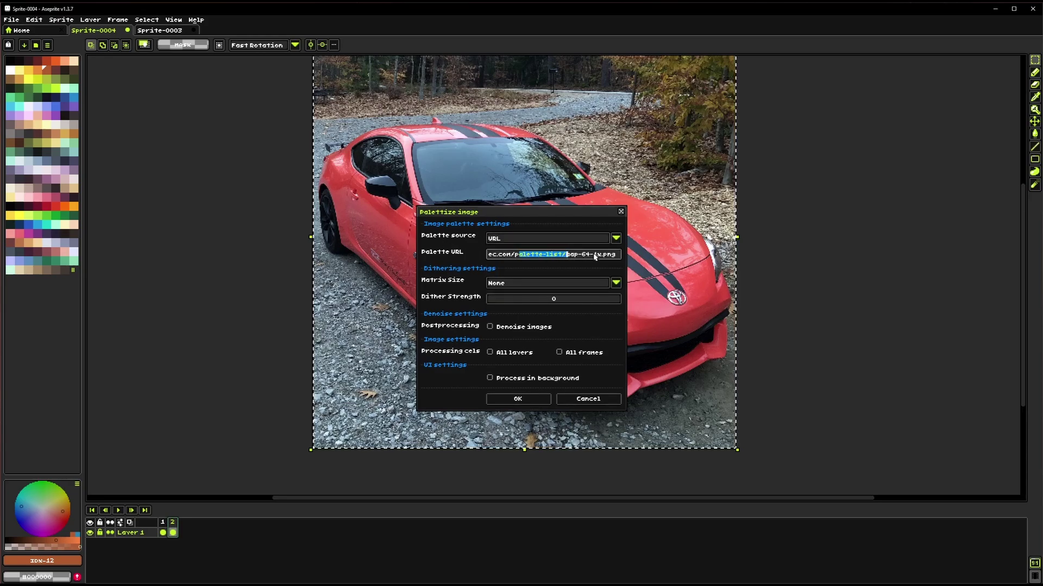
{"action": "left_click", "coordinate": [616, 255]}
{"action": "left_click_drag", "start_coordinate": [617, 257], "coordinate": [455, 262]}
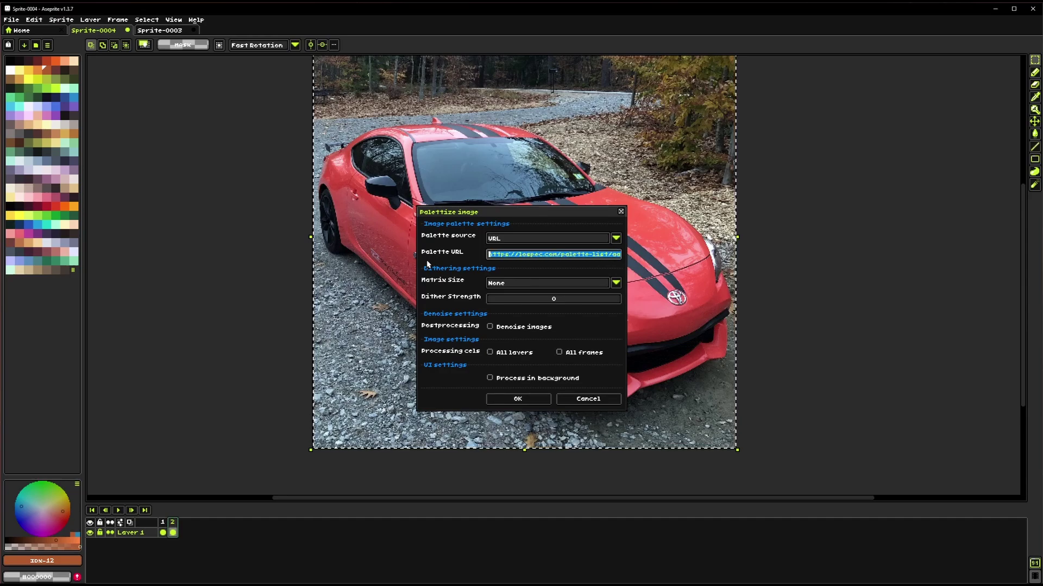
{"action": "left_click", "coordinate": [523, 257]}
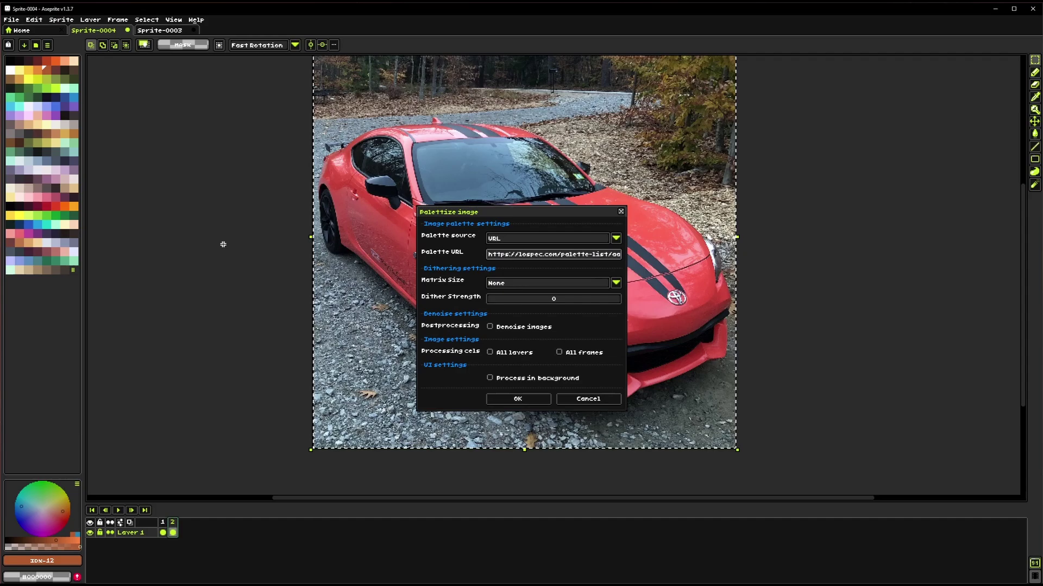
{"action": "left_click_drag", "start_coordinate": [600, 255], "coordinate": [607, 258]}
{"action": "left_click", "coordinate": [608, 260]}
{"action": "left_click_drag", "start_coordinate": [596, 257], "coordinate": [480, 260]}
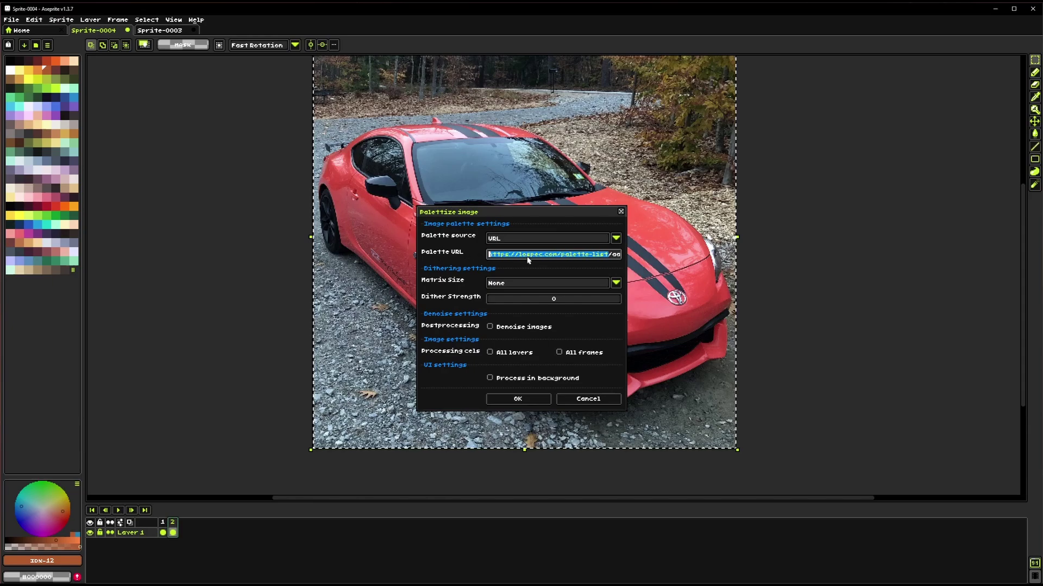
Palettize the car with the URL palette, check the result, then undo it.
{"action": "left_click", "coordinate": [513, 399]}
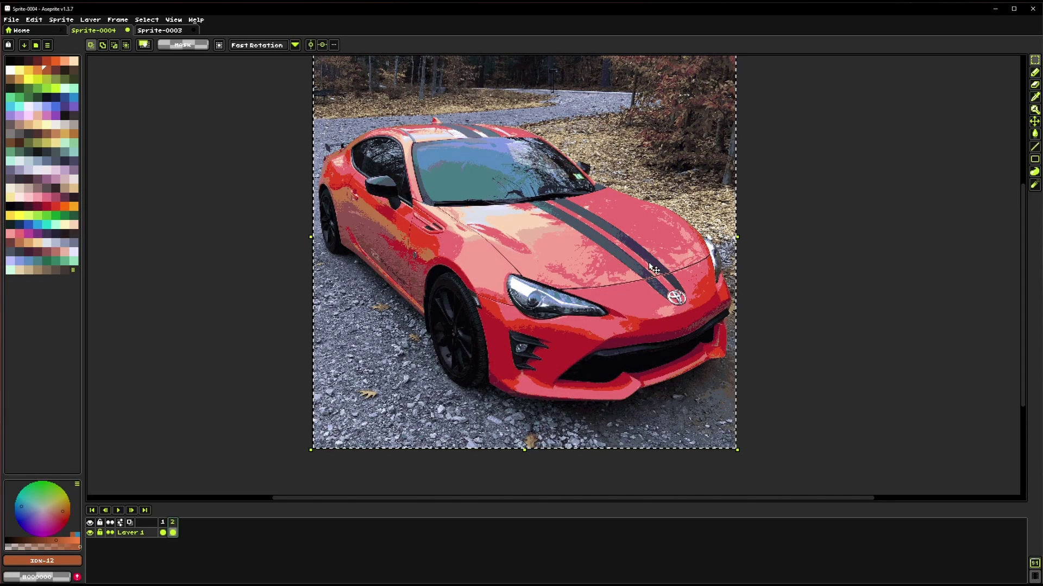
{"action": "left_click_drag", "start_coordinate": [616, 253], "coordinate": [596, 259]}
{"action": "key", "text": "ctrl+z"}
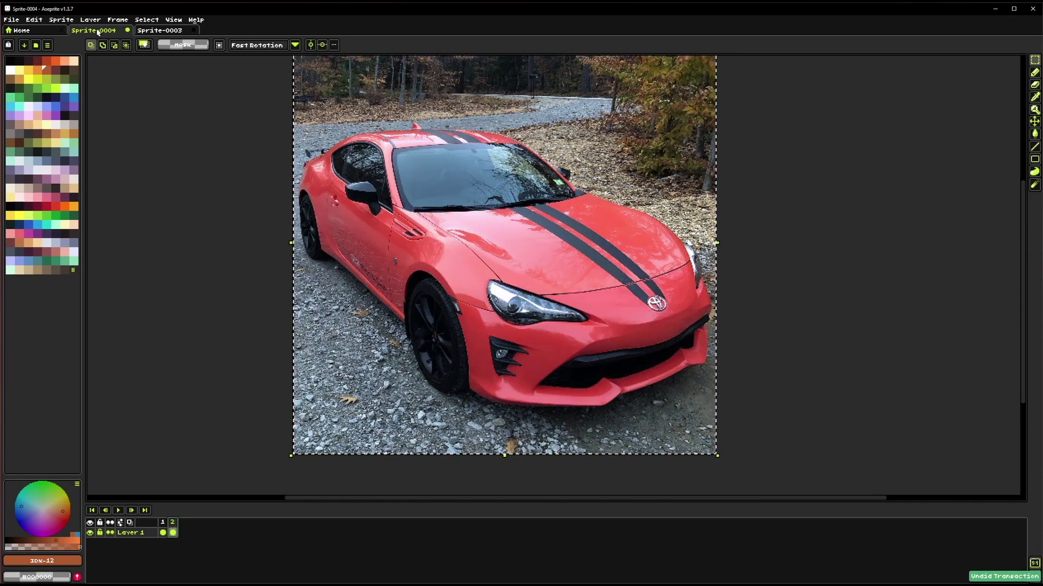
{"action": "left_click", "coordinate": [61, 20]}
{"action": "left_click", "coordinate": [97, 90]}
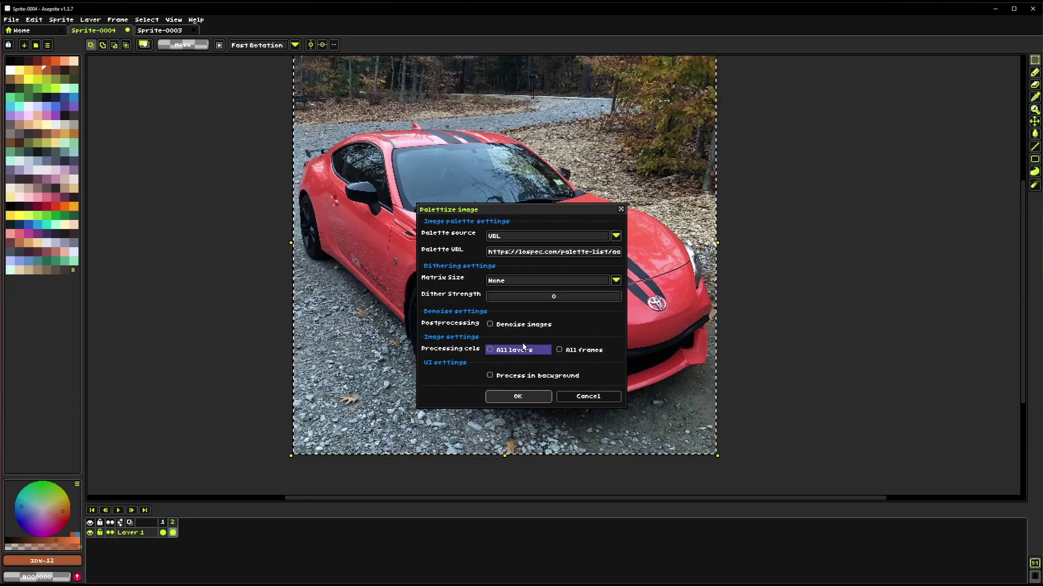
{"action": "left_click", "coordinate": [518, 237]}
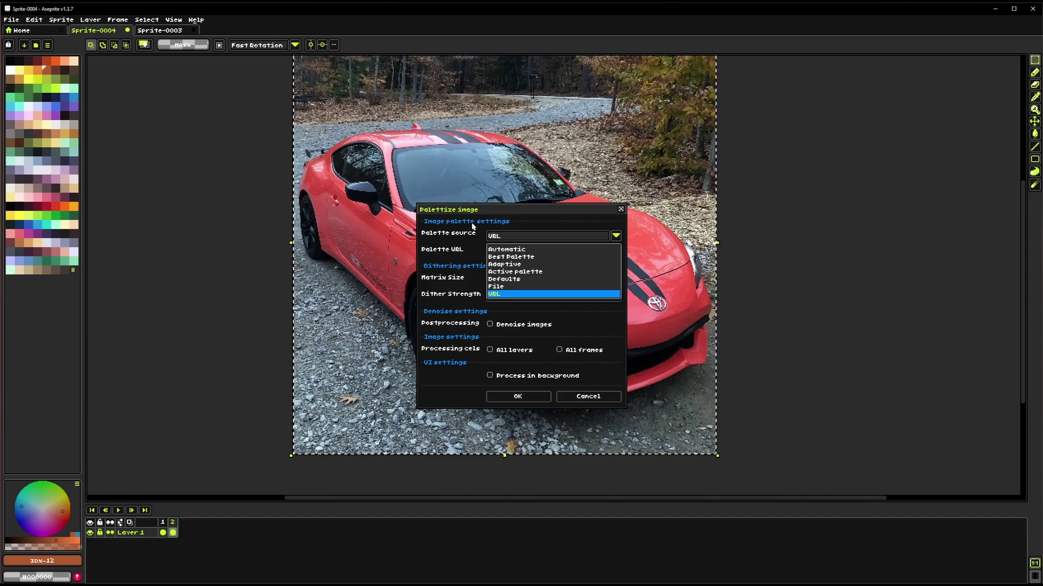
{"action": "left_click", "coordinate": [541, 235]}
{"action": "left_click", "coordinate": [588, 396]}
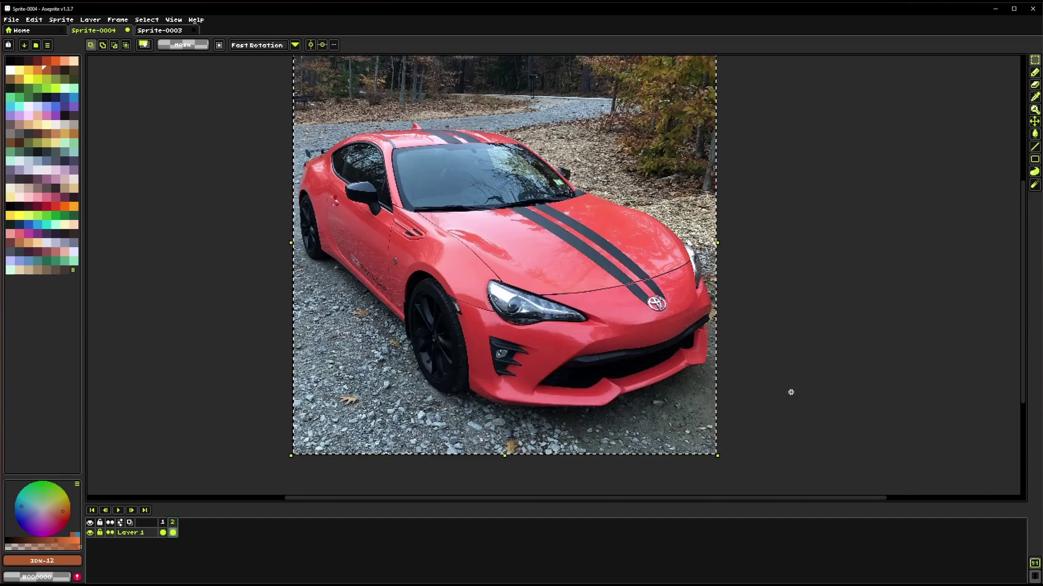
Open the K-Centroid resize dialog (512×512) and move it up-right, off the car.
{"action": "scroll", "coordinate": [569, 239], "scroll_direction": "right", "scroll_amount": 2}
{"action": "scroll", "coordinate": [568, 240], "scroll_direction": "up", "scroll_amount": 1}
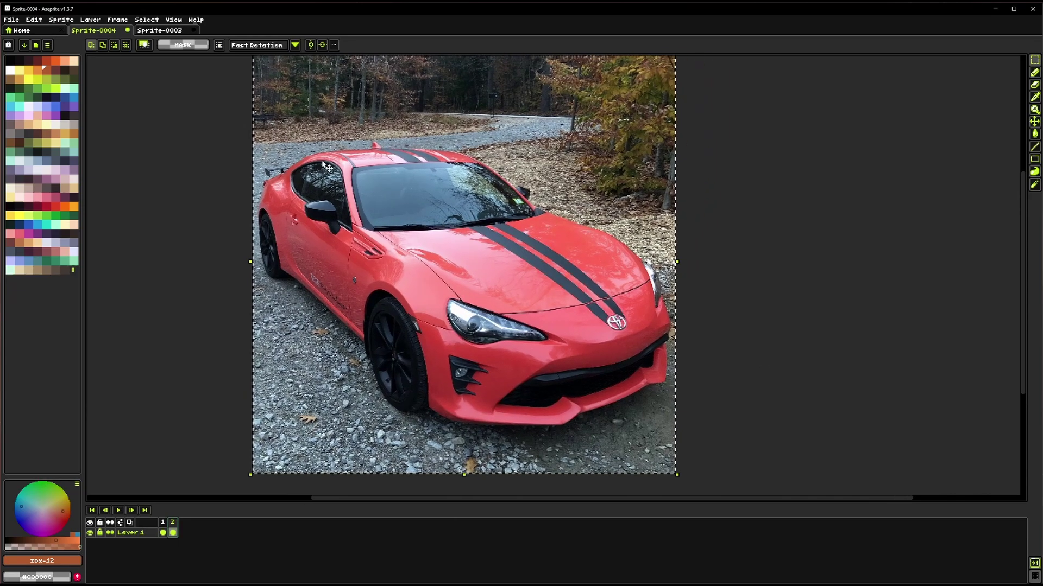
{"action": "left_click", "coordinate": [60, 20]}
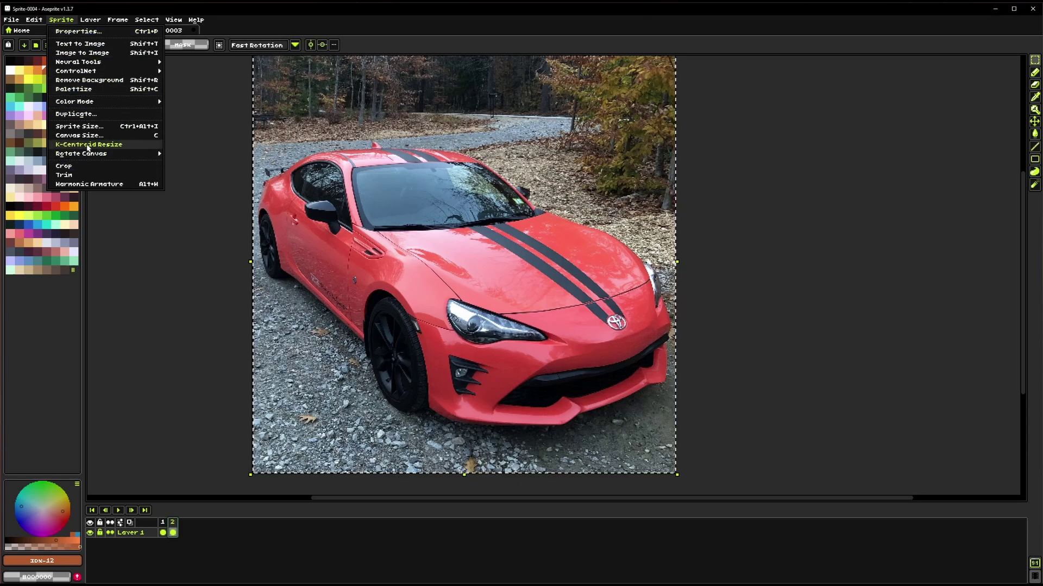
{"action": "left_click", "coordinate": [88, 145]}
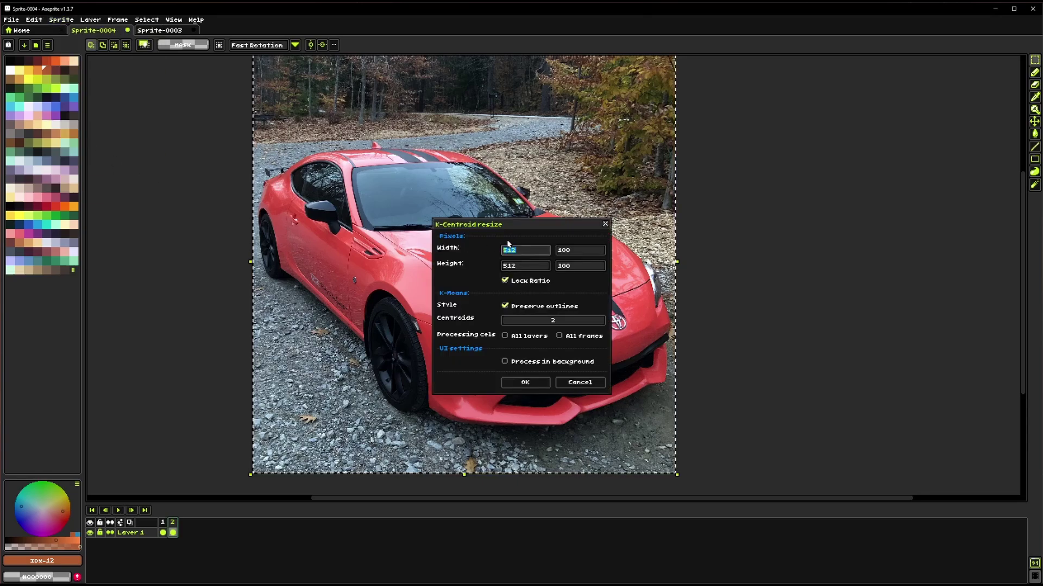
{"action": "left_click", "coordinate": [536, 251]}
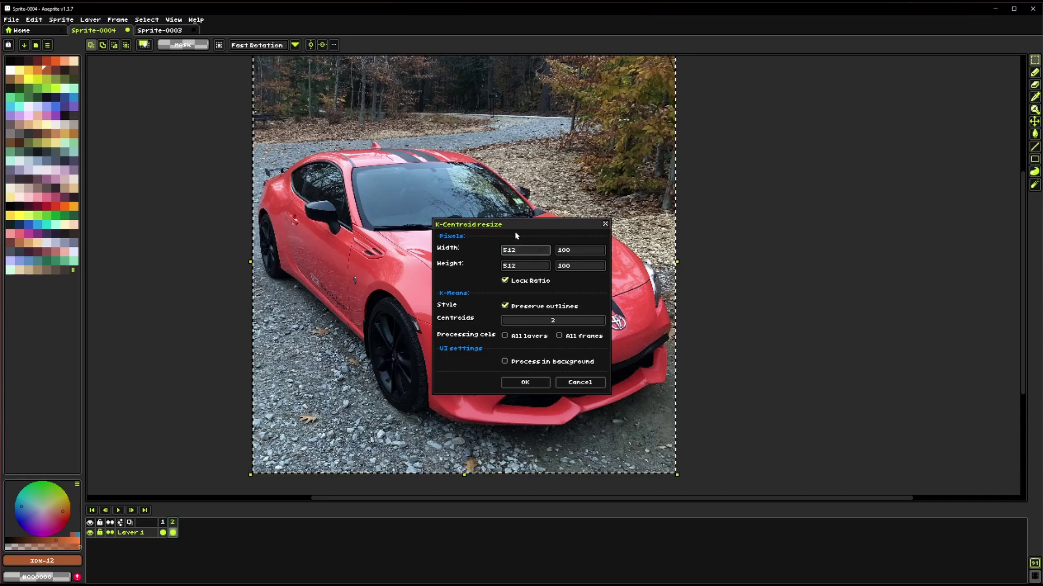
{"action": "left_click_drag", "start_coordinate": [516, 235], "coordinate": [790, 172]}
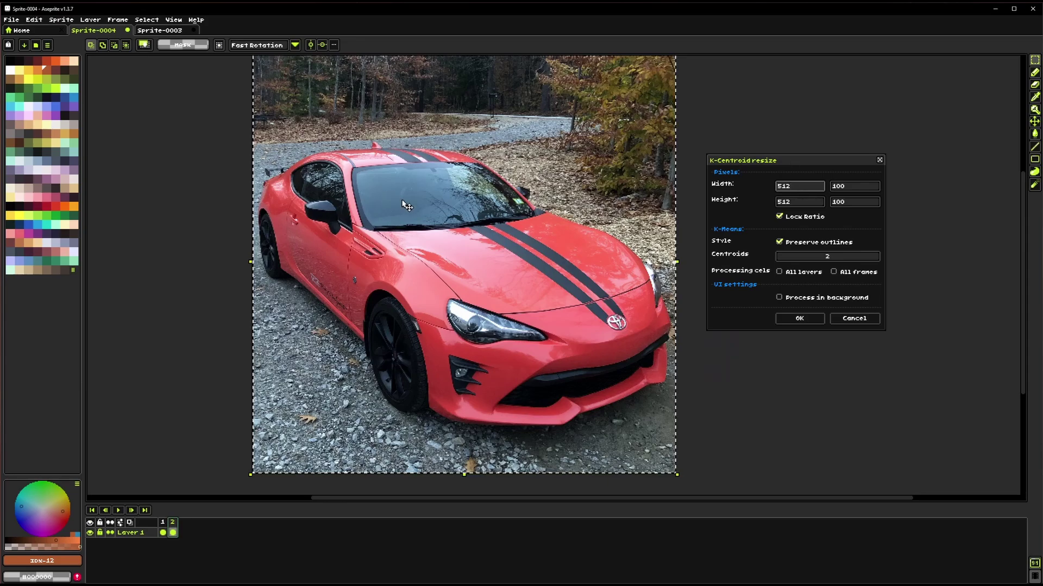
{"action": "scroll", "coordinate": [406, 205], "scroll_direction": "right", "scroll_amount": 3}
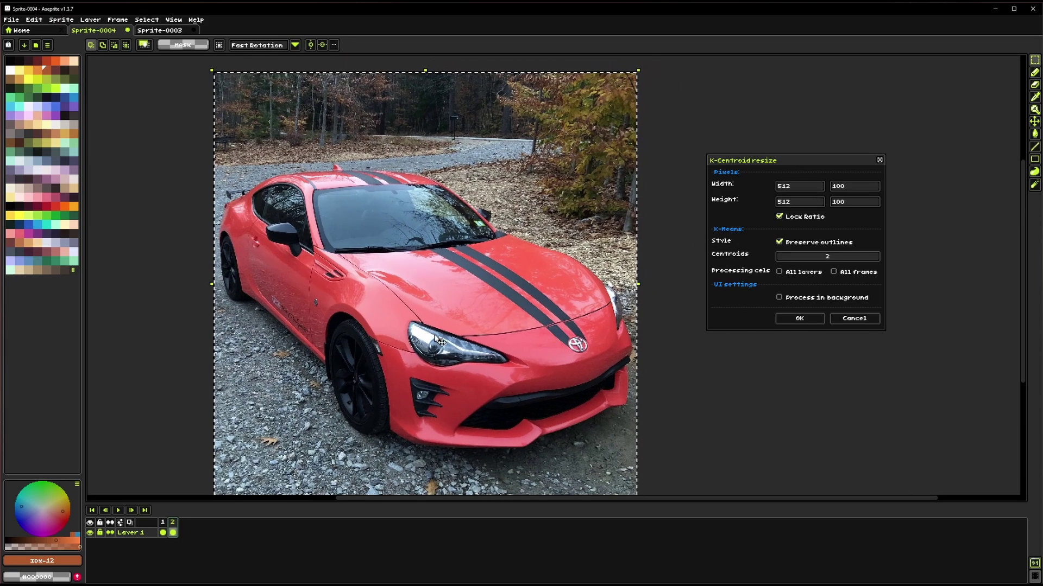
Set the K-Centroid width to 128, giving a locked 128×128 (25%) target.
{"action": "scroll", "coordinate": [434, 332], "scroll_direction": "down", "scroll_amount": 2}
{"action": "scroll", "coordinate": [435, 333], "scroll_direction": "right", "scroll_amount": 2}
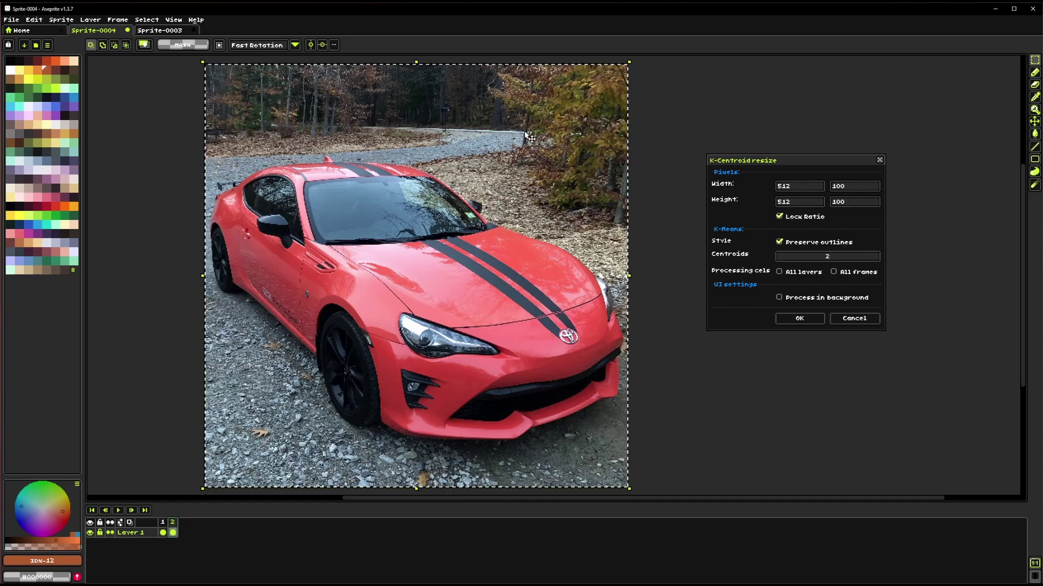
{"action": "left_click", "coordinate": [800, 188]}
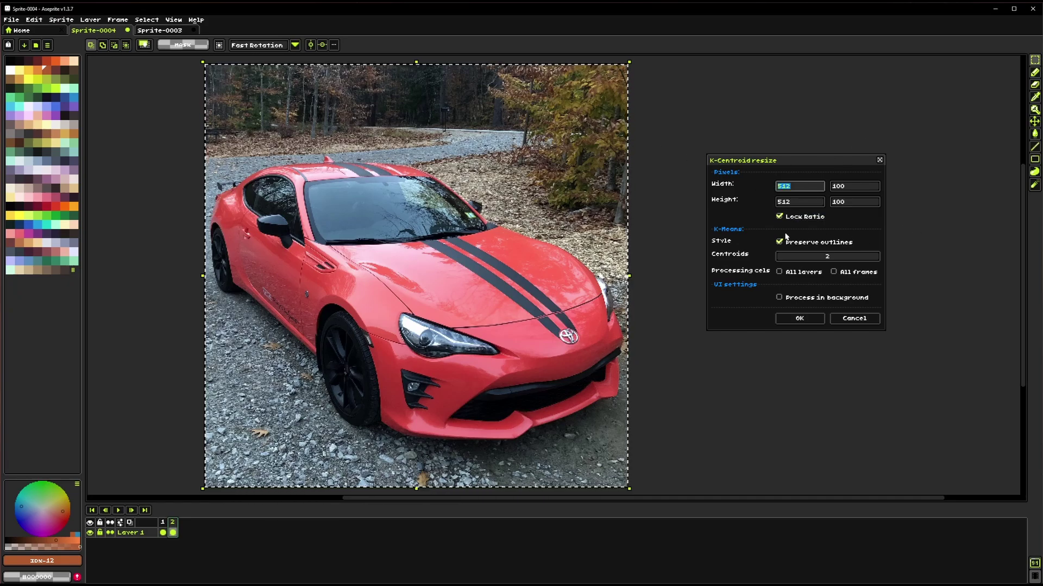
{"action": "type", "text": "64"}
{"action": "double_click", "coordinate": [802, 183]}
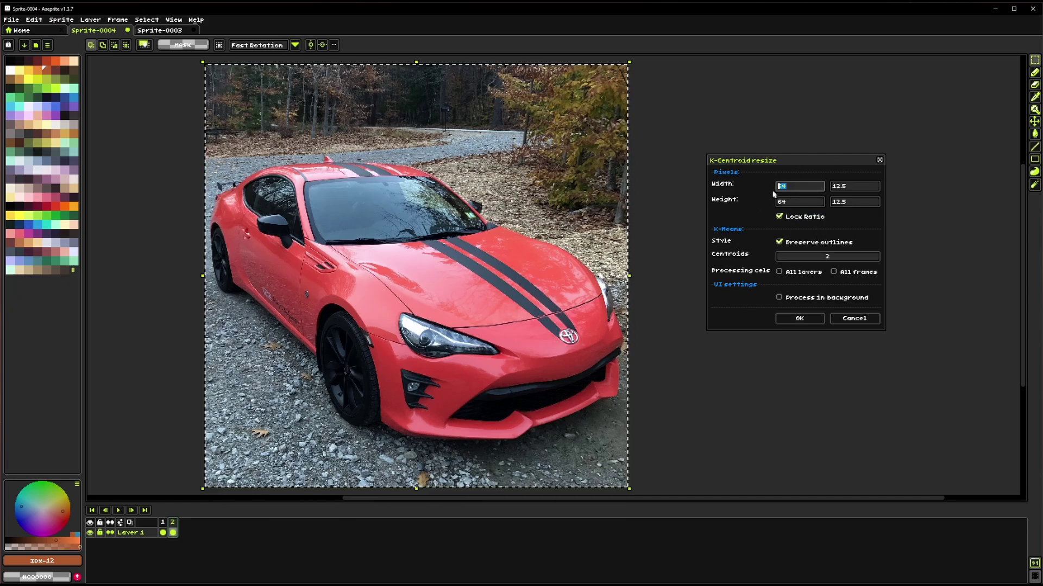
{"action": "type", "text": "128"}
Inspect the hood up close, then run the 128×128 K-Centroid downscale.
{"action": "scroll", "coordinate": [483, 341], "scroll_direction": "up", "scroll_amount": 4}
{"action": "scroll", "coordinate": [482, 341], "scroll_direction": "up", "scroll_amount": 2}
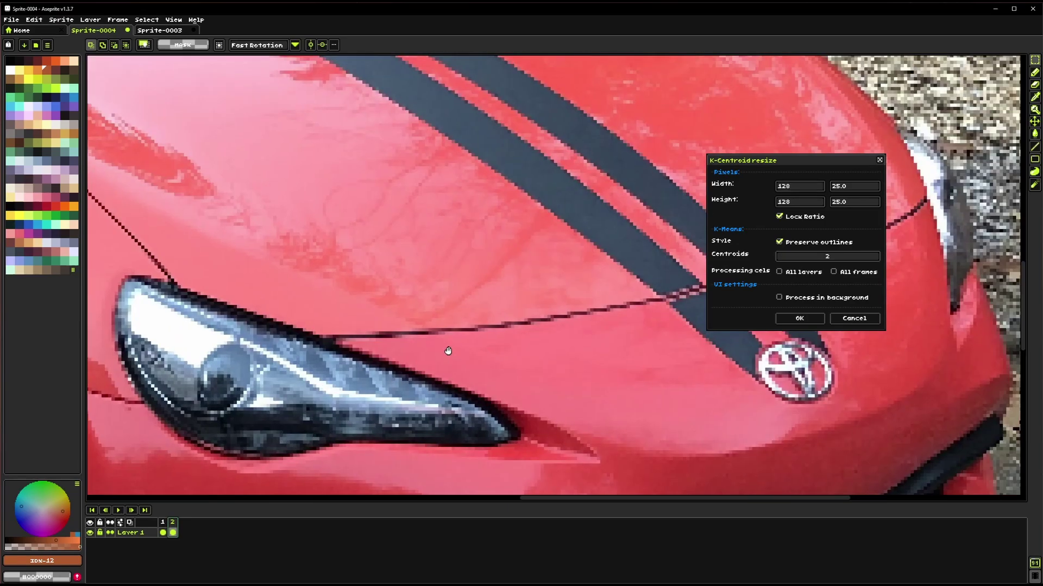
{"action": "scroll", "coordinate": [435, 353], "scroll_direction": "right", "scroll_amount": 3}
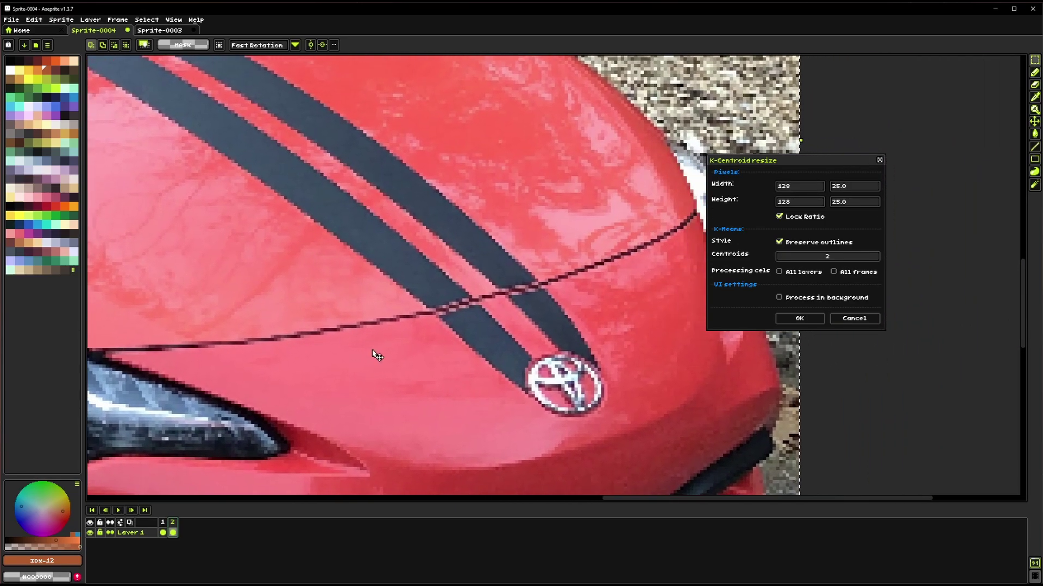
{"action": "scroll", "coordinate": [391, 340], "scroll_direction": "left", "scroll_amount": 3}
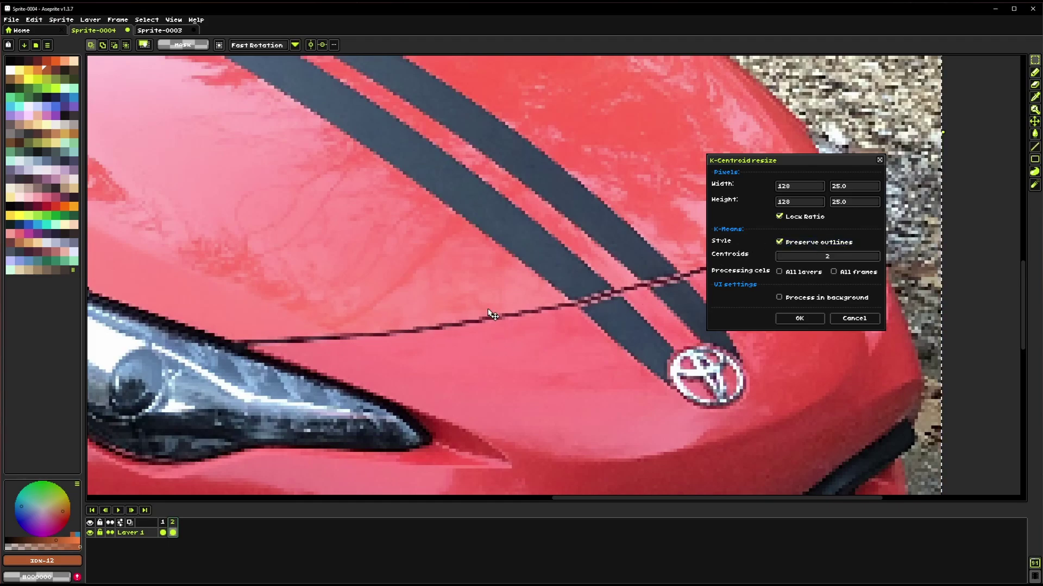
{"action": "scroll", "coordinate": [499, 287], "scroll_direction": "down", "scroll_amount": 2}
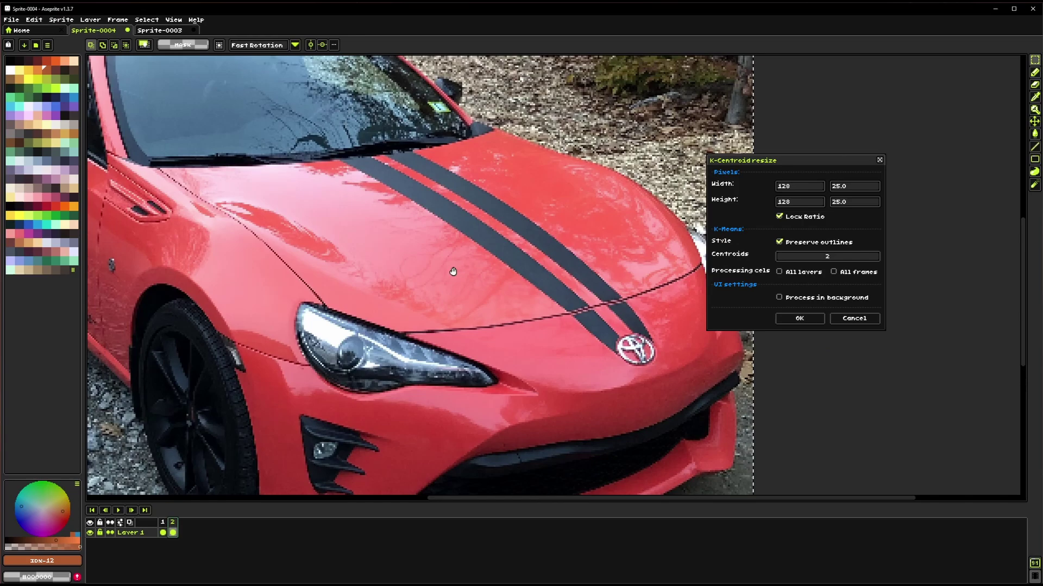
{"action": "left_click_drag", "start_coordinate": [454, 272], "coordinate": [568, 288]}
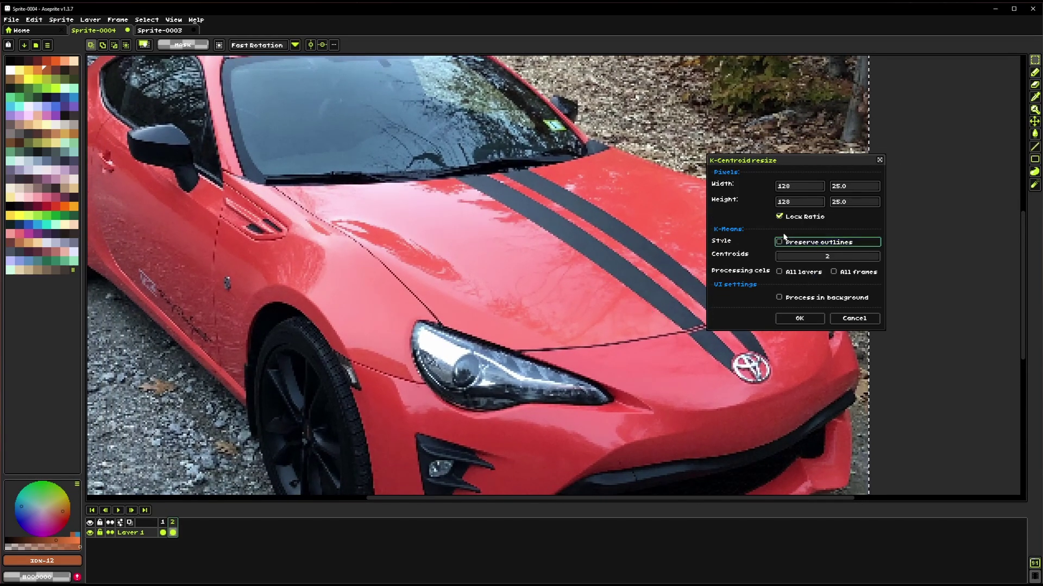
{"action": "left_click", "coordinate": [799, 319]}
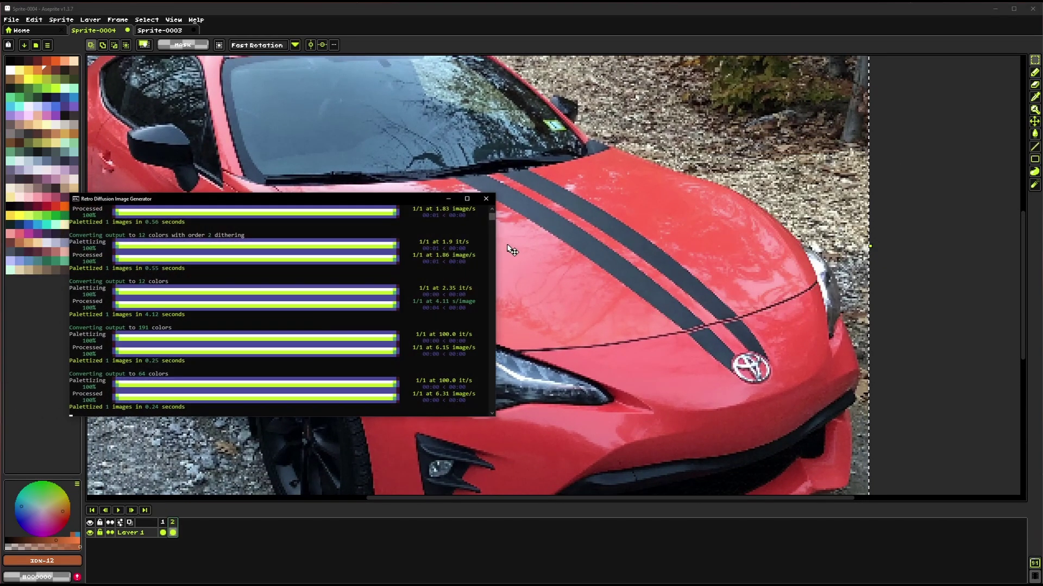
Check the new K-Centroid layer, then make Layer 1 active with Alt+Down.
{"action": "scroll", "coordinate": [513, 325], "scroll_direction": "down", "scroll_amount": 2}
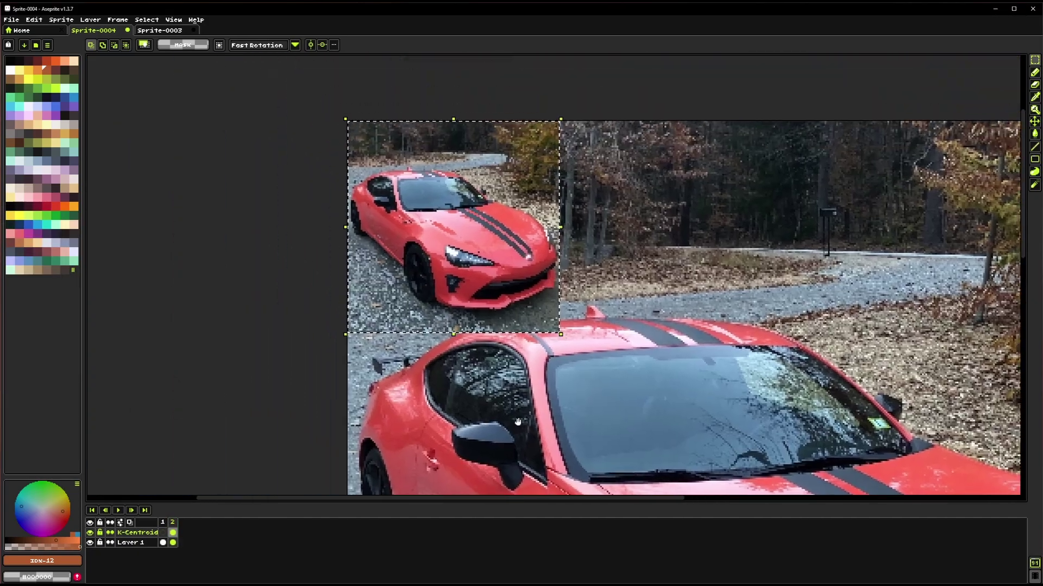
{"action": "scroll", "coordinate": [513, 325], "scroll_direction": "up", "scroll_amount": 1}
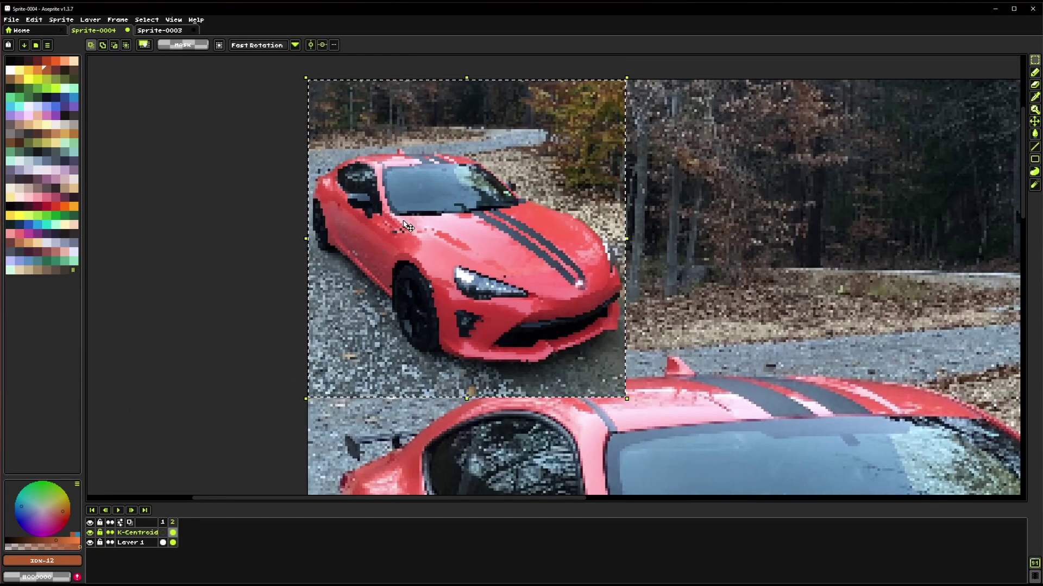
{"action": "scroll", "coordinate": [513, 325], "scroll_direction": "down", "scroll_amount": 1}
{"action": "scroll", "coordinate": [332, 378], "scroll_direction": "right", "scroll_amount": 2}
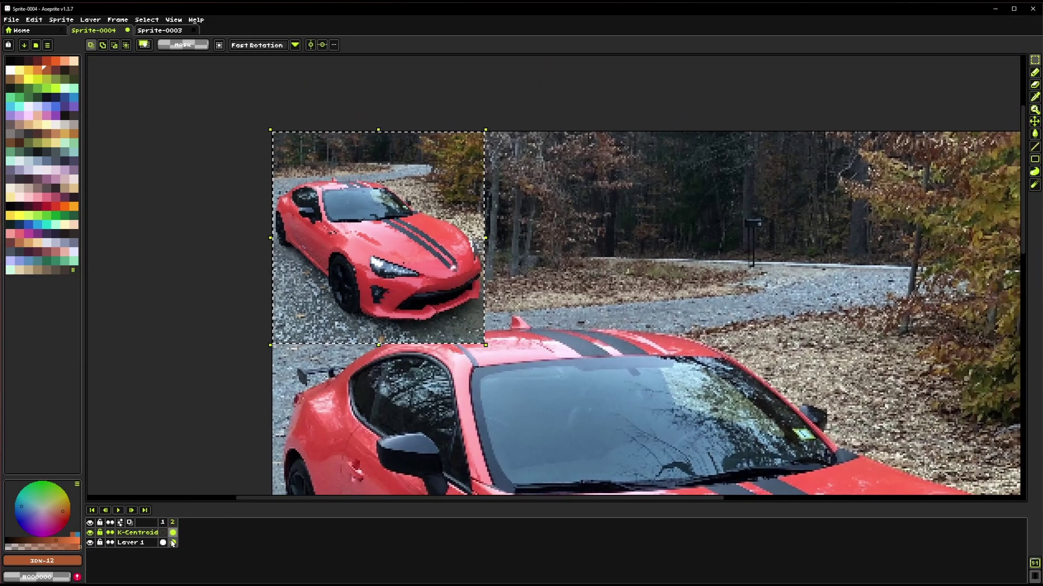
{"action": "key", "text": "alt+Down"}
{"action": "scroll", "coordinate": [465, 228], "scroll_direction": "down", "scroll_amount": 1}
Select the whole sprite and run K-Centroid Resize with Preserve outlines on.
{"action": "scroll", "coordinate": [478, 261], "scroll_direction": "right", "scroll_amount": 2}
{"action": "scroll", "coordinate": [478, 261], "scroll_direction": "down", "scroll_amount": 1}
{"action": "key", "text": "ctrl+a"}
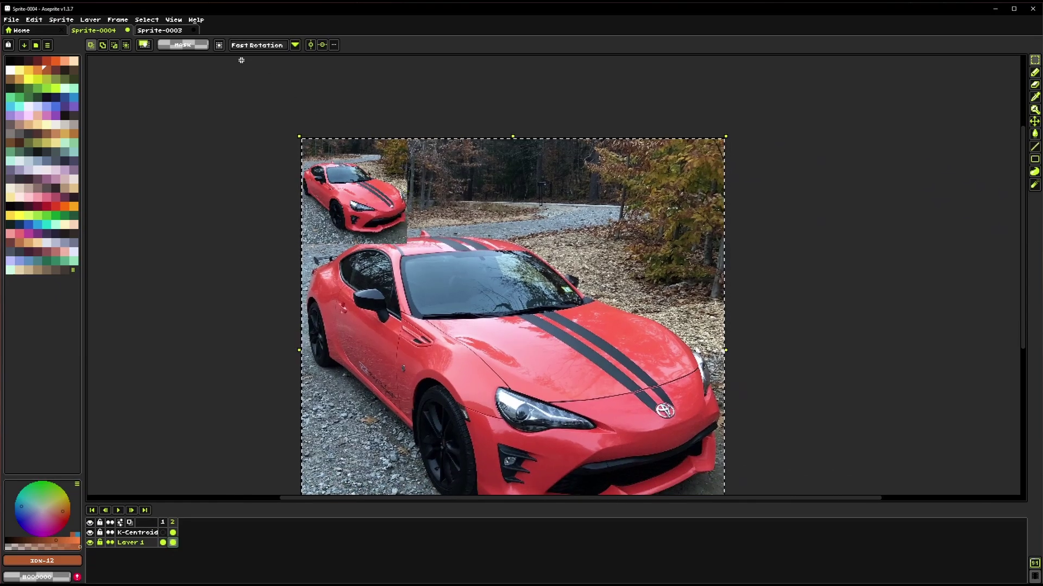
{"action": "left_click", "coordinate": [60, 20]}
{"action": "left_click", "coordinate": [88, 143]}
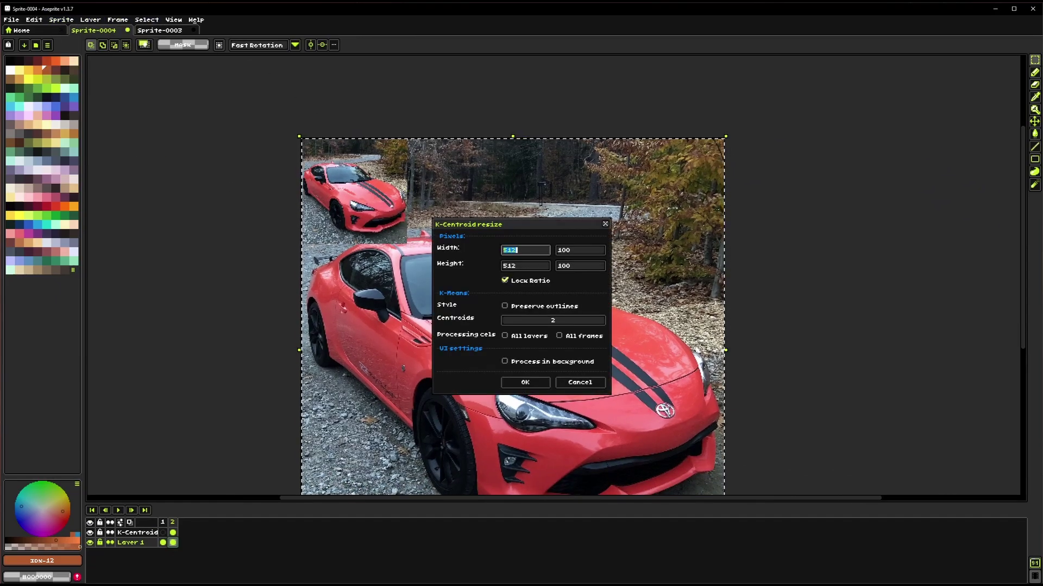
{"action": "left_click", "coordinate": [531, 308]}
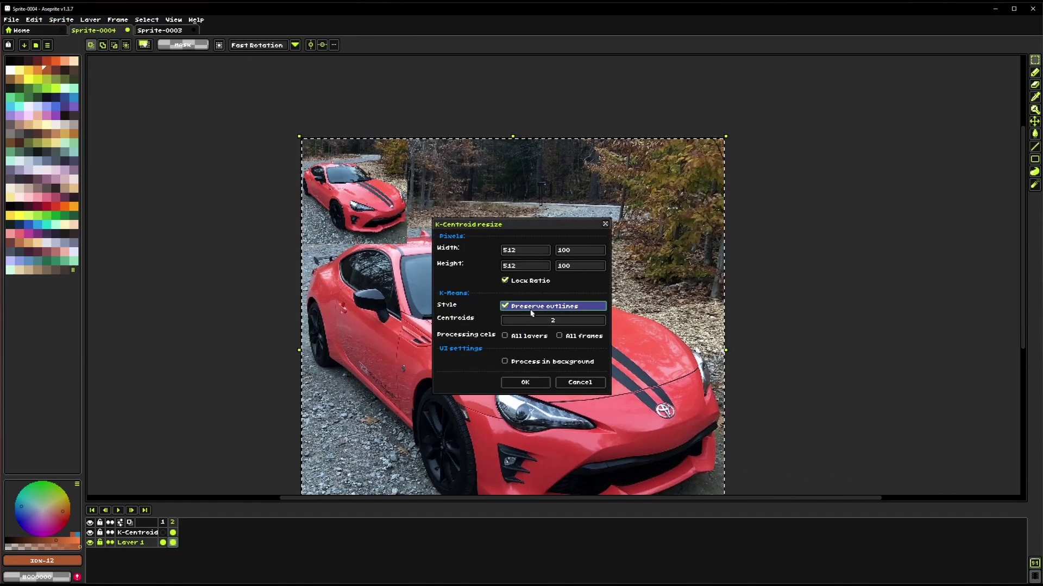
{"action": "left_click", "coordinate": [525, 382]}
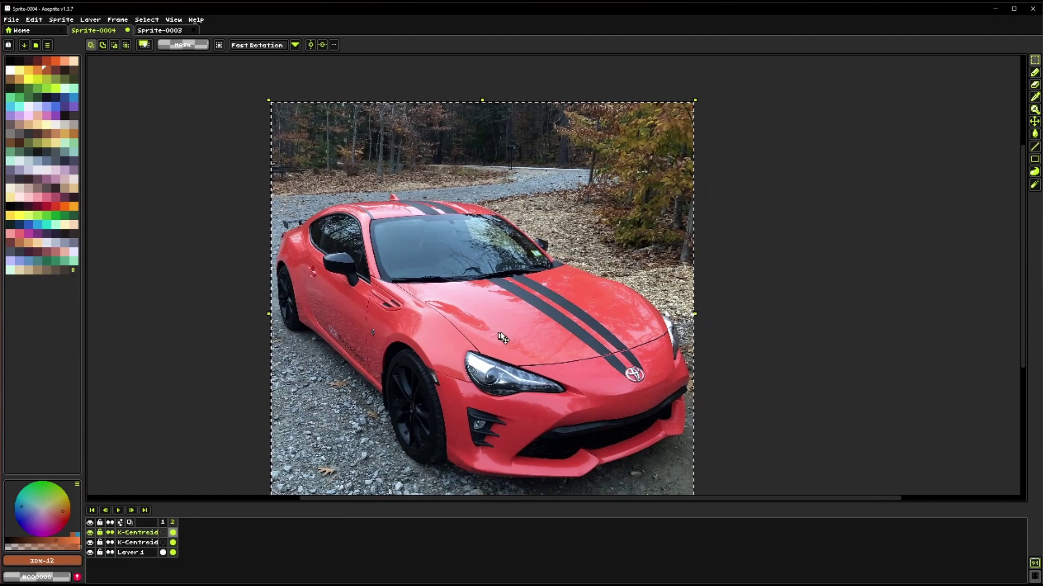
Rerun K-Centroid Resize at width 128, then toggle the top layer's visibility to compare.
{"action": "left_click", "coordinate": [49, 24]}
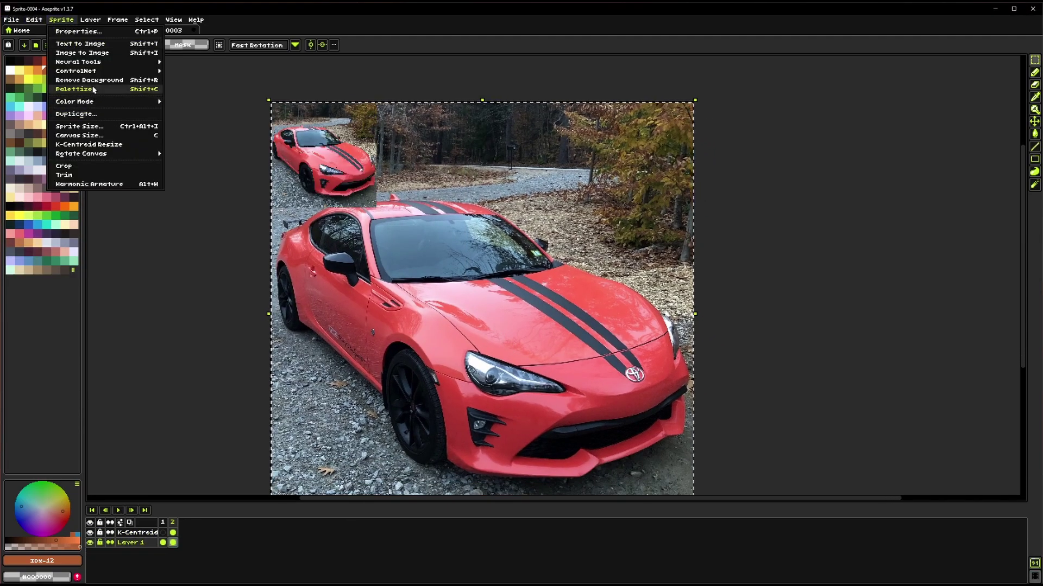
{"action": "left_click", "coordinate": [121, 145]}
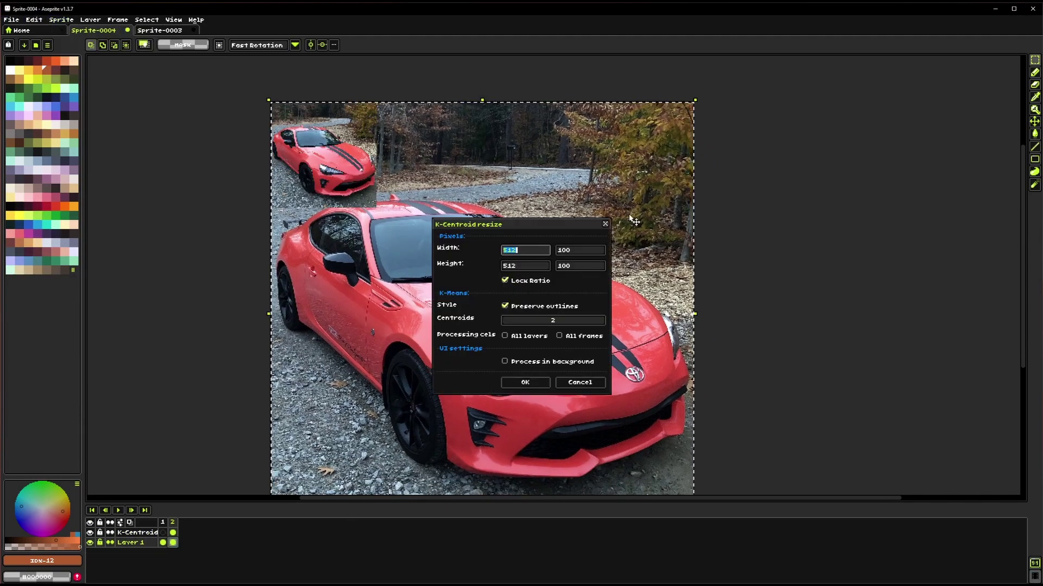
{"action": "type", "text": "128"}
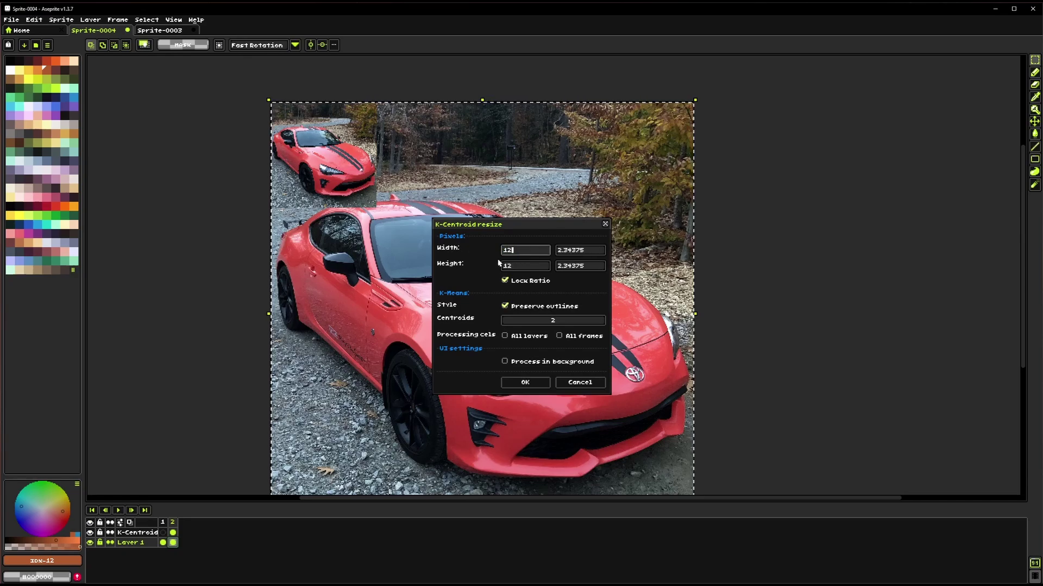
{"action": "left_click", "coordinate": [524, 382]}
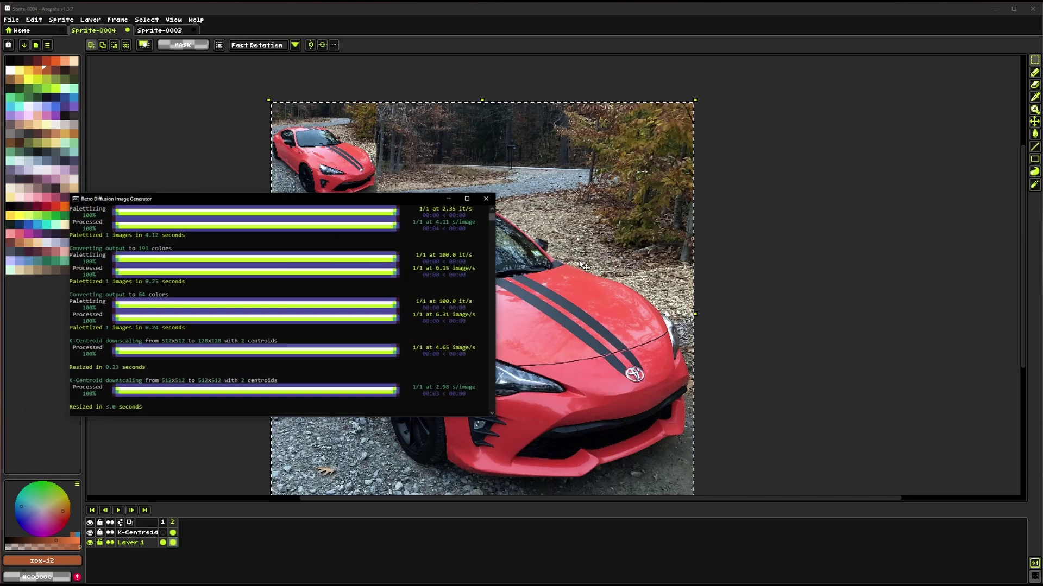
{"action": "scroll", "coordinate": [499, 266], "scroll_direction": "up", "scroll_amount": 4}
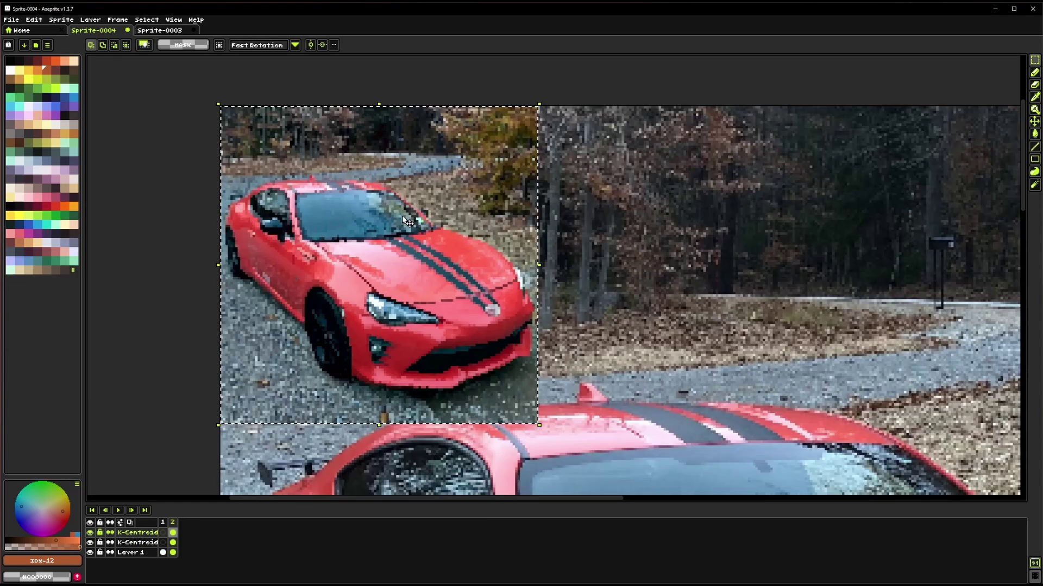
{"action": "left_click", "coordinate": [91, 532]}
{"action": "left_click", "coordinate": [90, 533]}
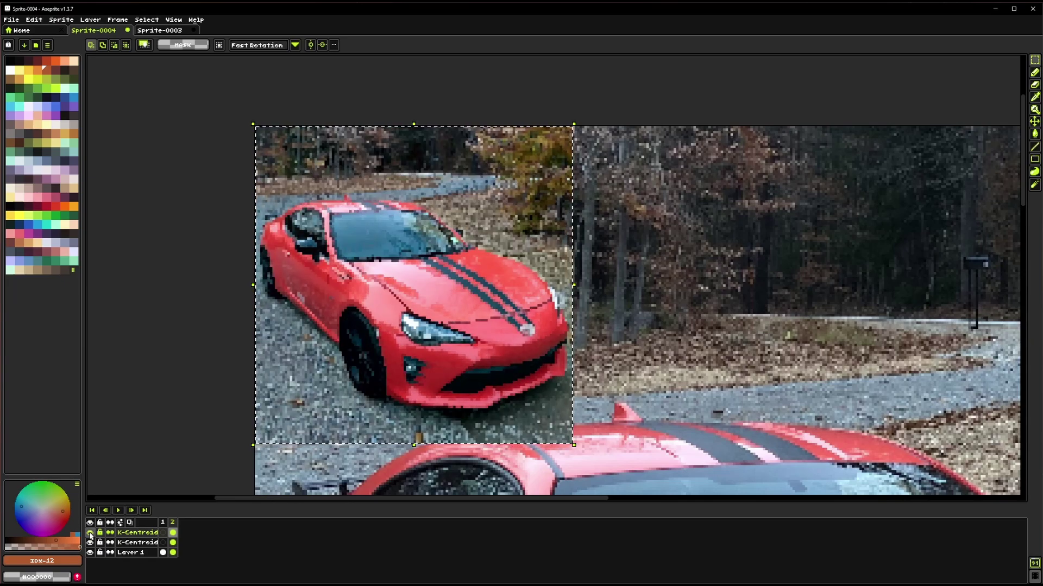
Hide the top K-Centroid layer again.
{"action": "left_click", "coordinate": [90, 534]}
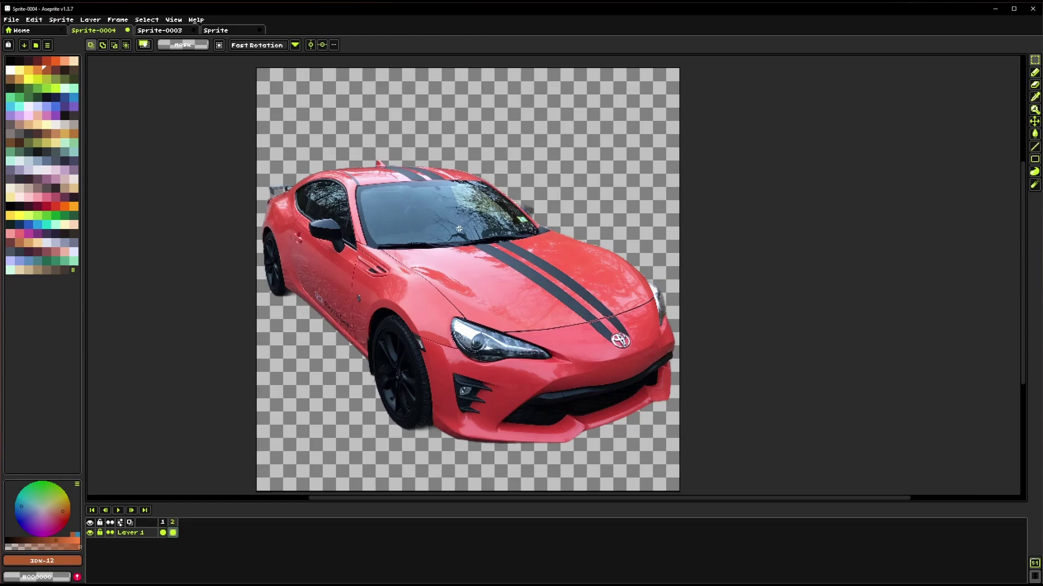
{"action": "scroll", "coordinate": [459, 229], "scroll_direction": "right", "scroll_amount": 3}
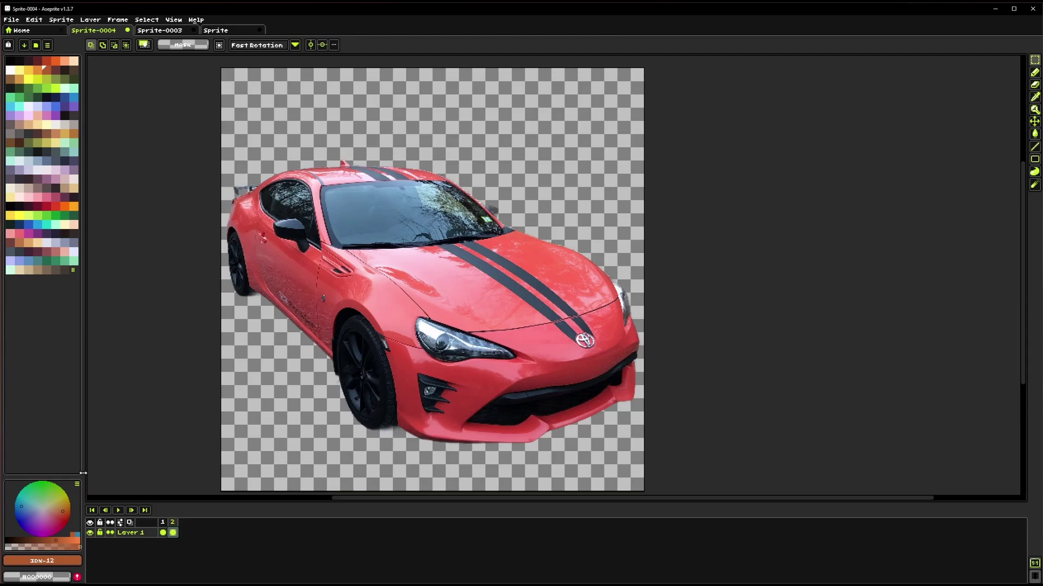
{"action": "left_click", "coordinate": [162, 522]}
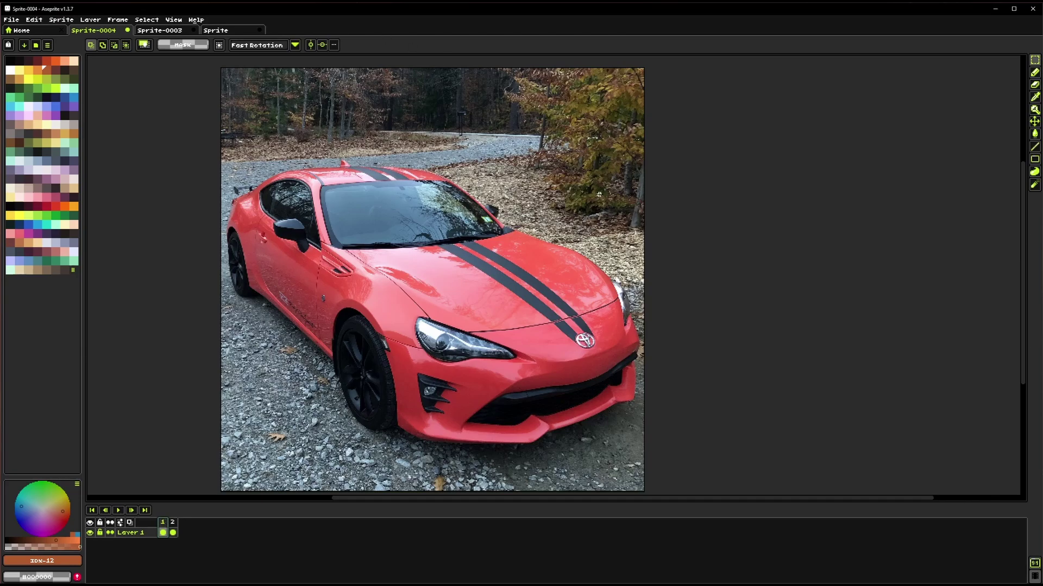
{"action": "left_click", "coordinate": [173, 533]}
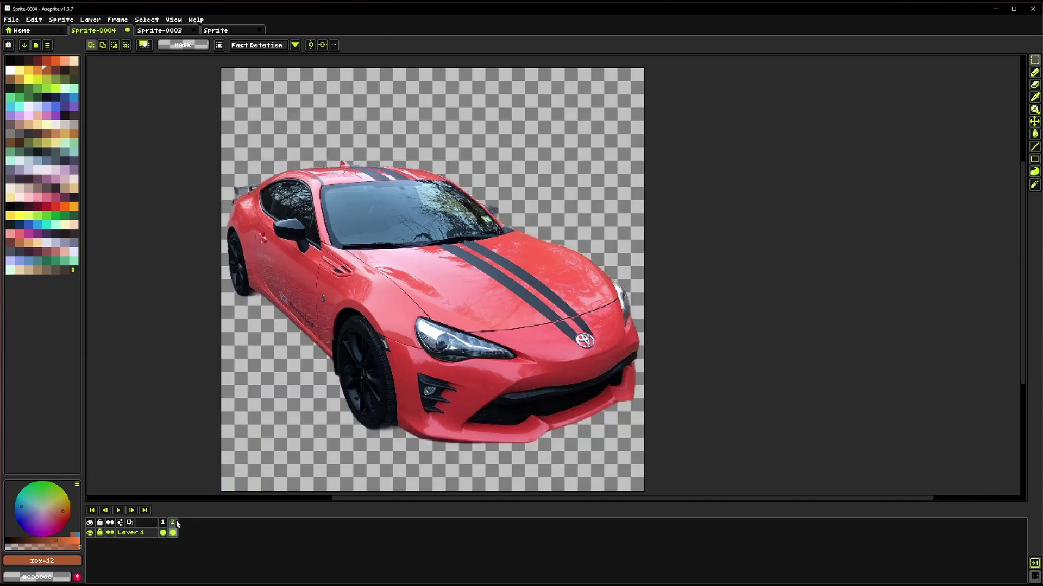